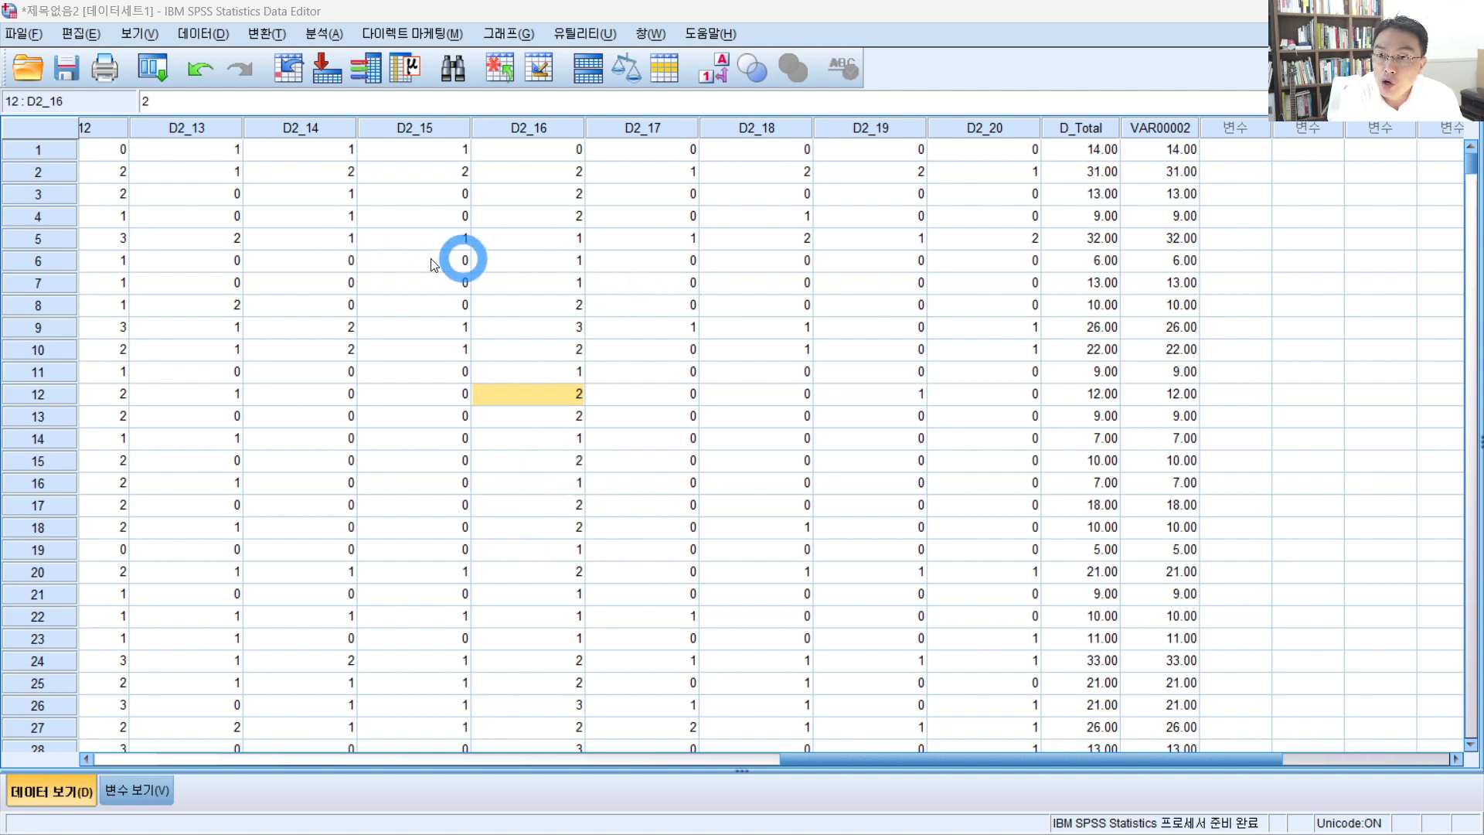
{"action": "left_click", "coordinate": [268, 37]}
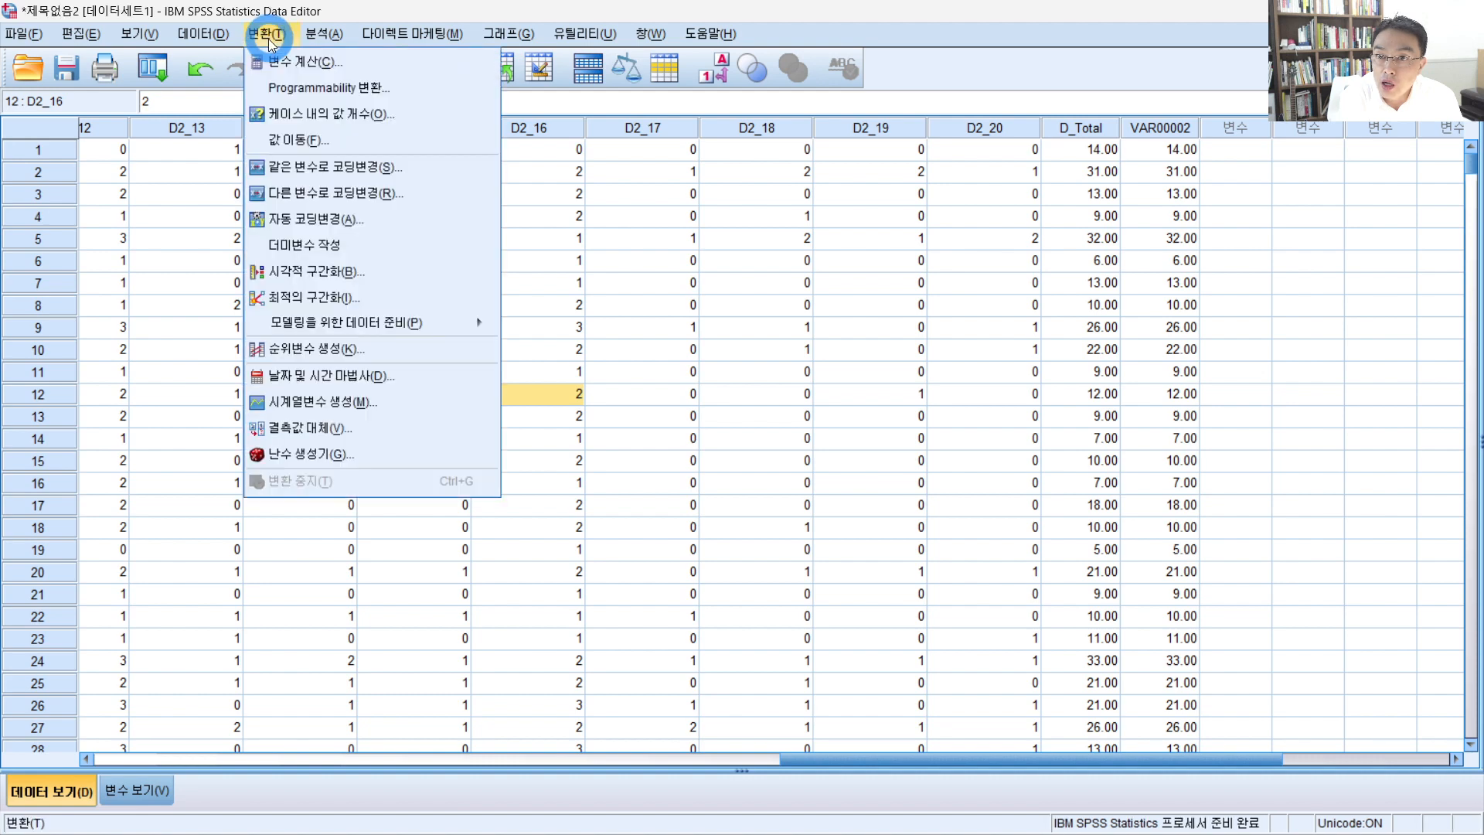
{"action": "left_click", "coordinate": [286, 62]}
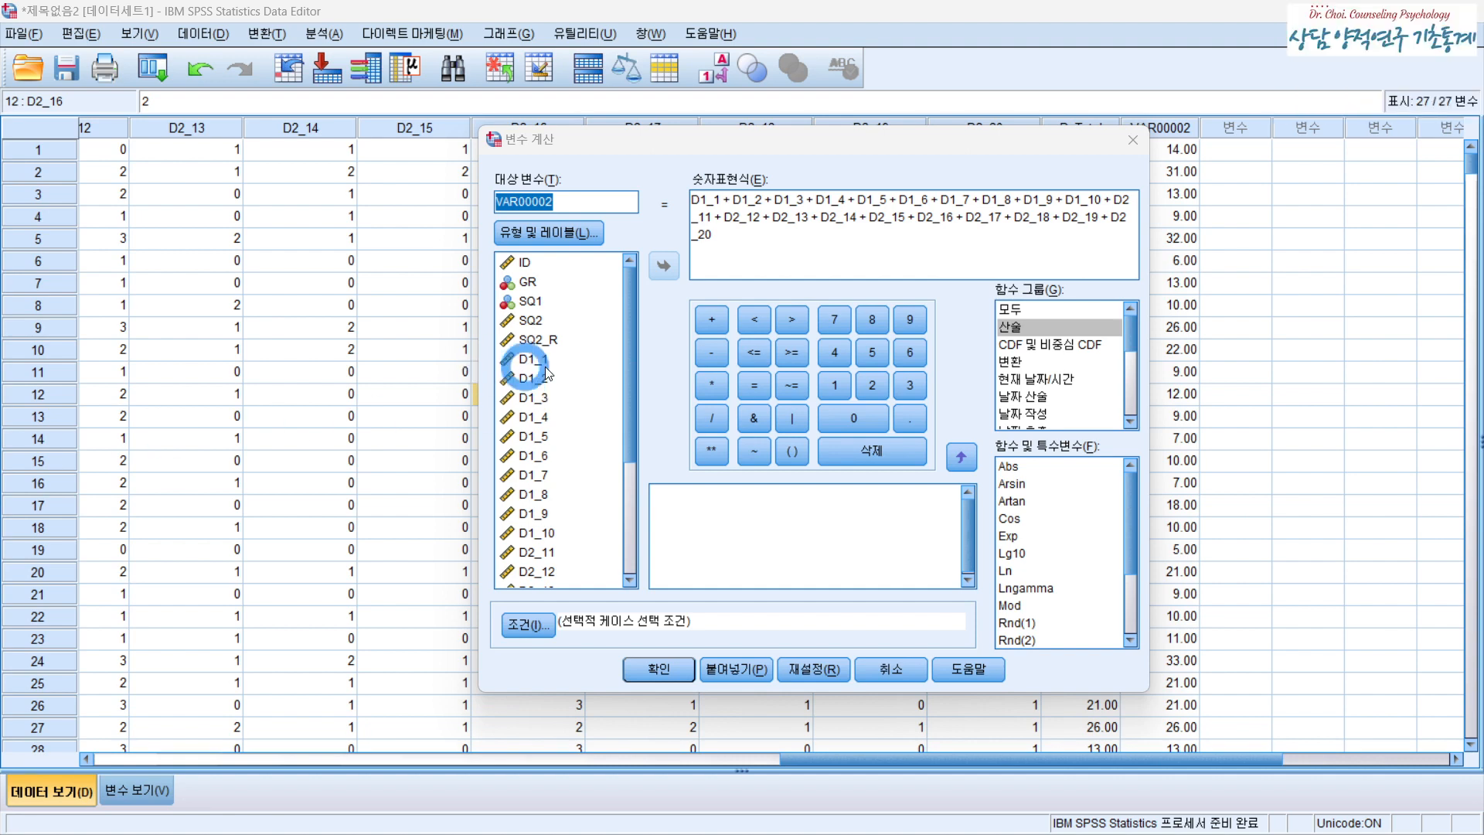
{"action": "left_click", "coordinate": [892, 681]}
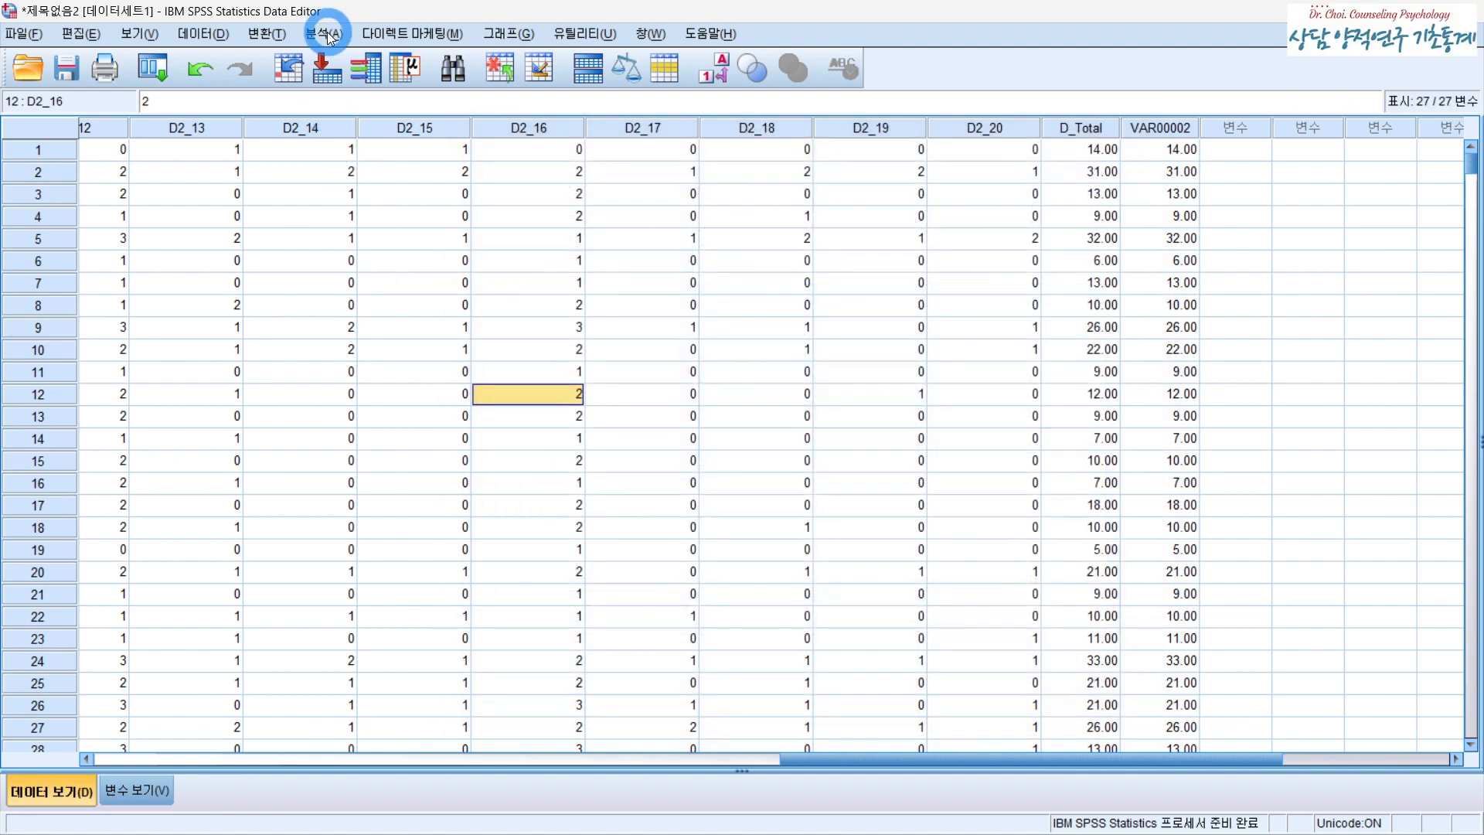
- Open Compute Variable for VAR00002 and clear the existing numeric expression
{"action": "left_click", "coordinate": [268, 33]}
{"action": "left_click", "coordinate": [292, 56]}
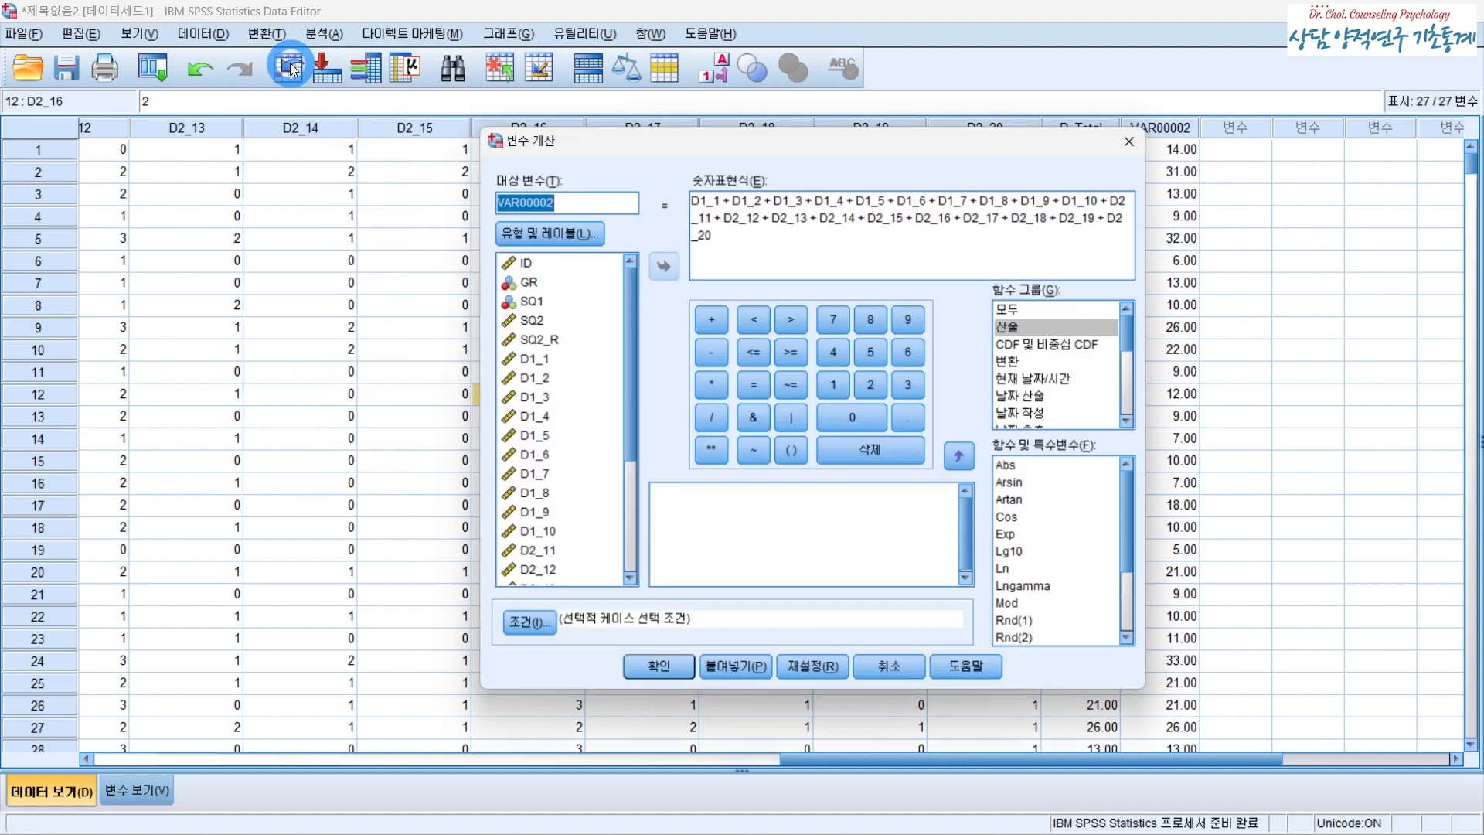
{"action": "left_click_drag", "start_coordinate": [713, 224], "coordinate": [678, 193]}
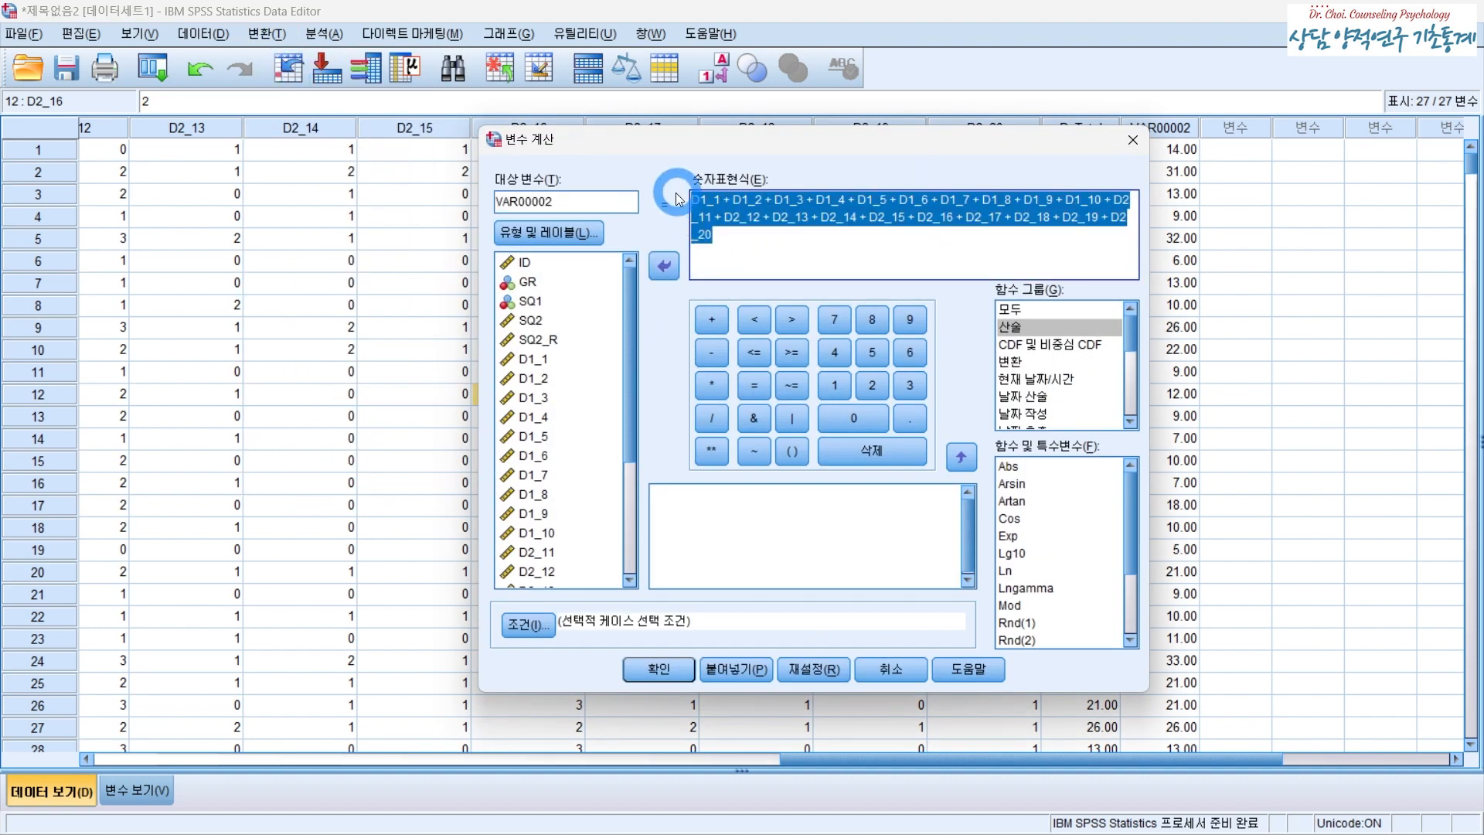
{"action": "key", "text": "Delete"}
- Build D1_1 + D1_2 - D1_3 from the variable list and operator buttons, then erase back to the minus sign
{"action": "left_click", "coordinate": [550, 360]}
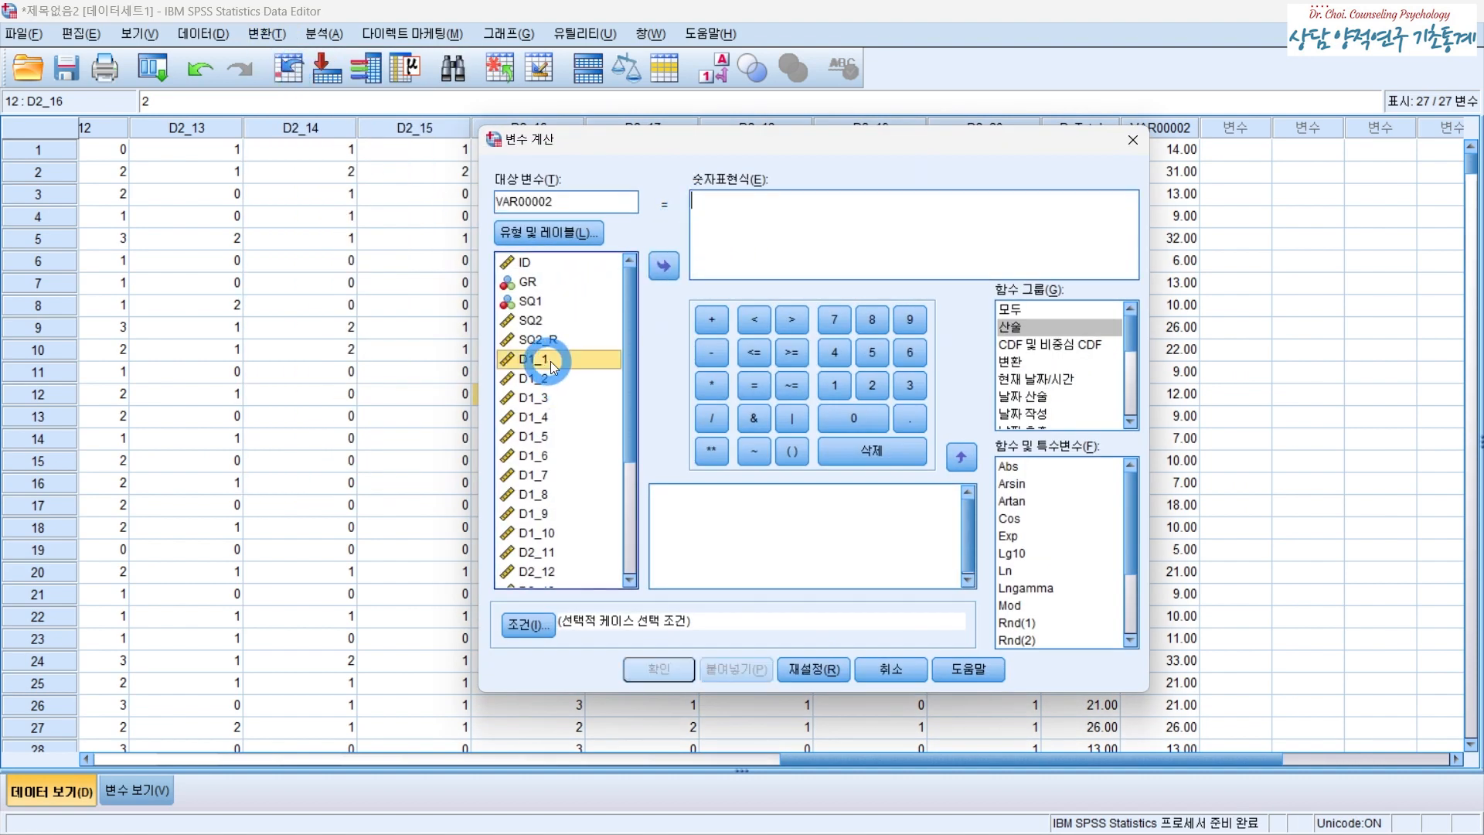
{"action": "double_click", "coordinate": [557, 361]}
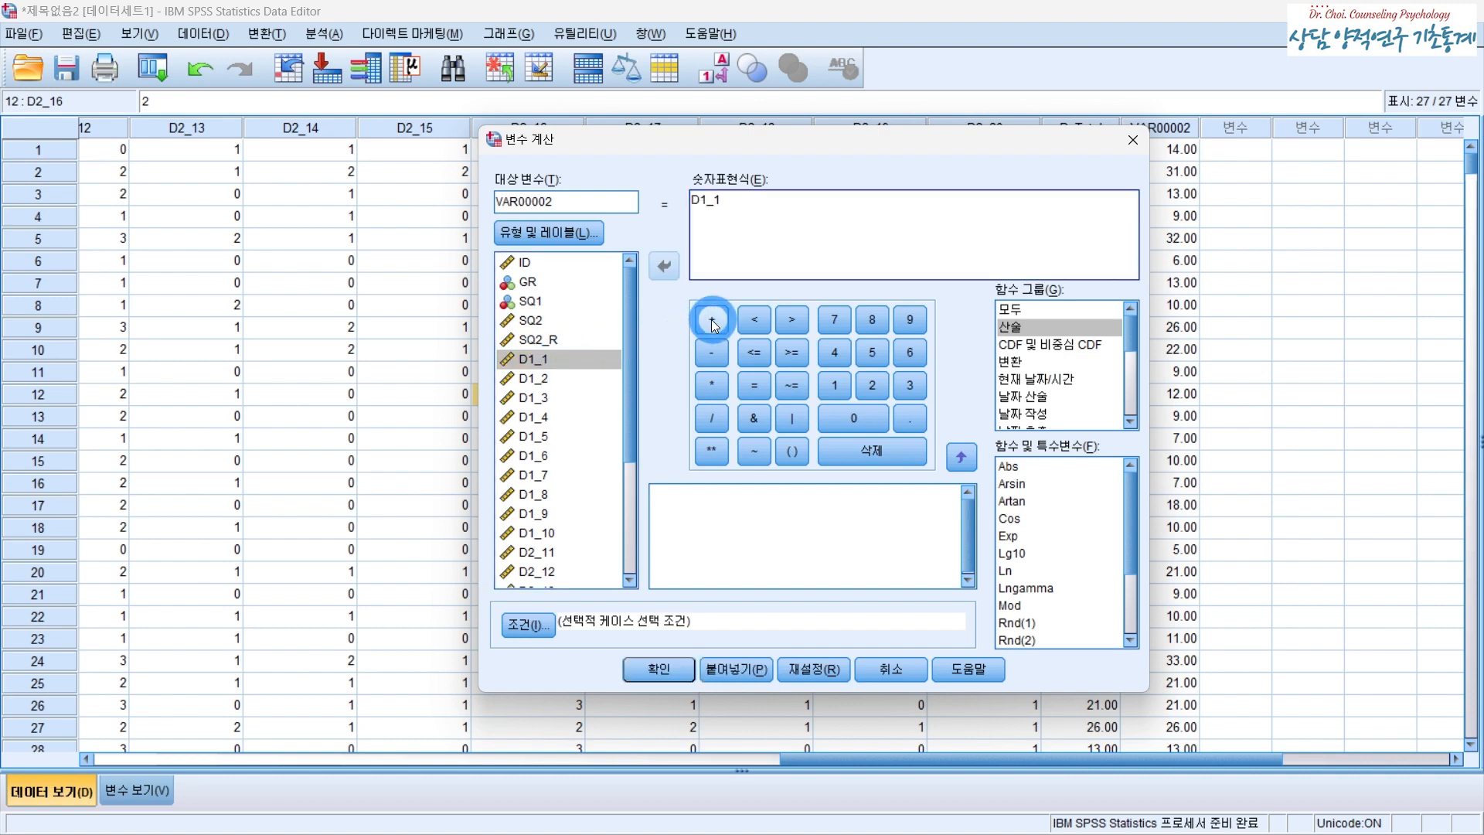
{"action": "left_click", "coordinate": [711, 320]}
{"action": "double_click", "coordinate": [541, 378]}
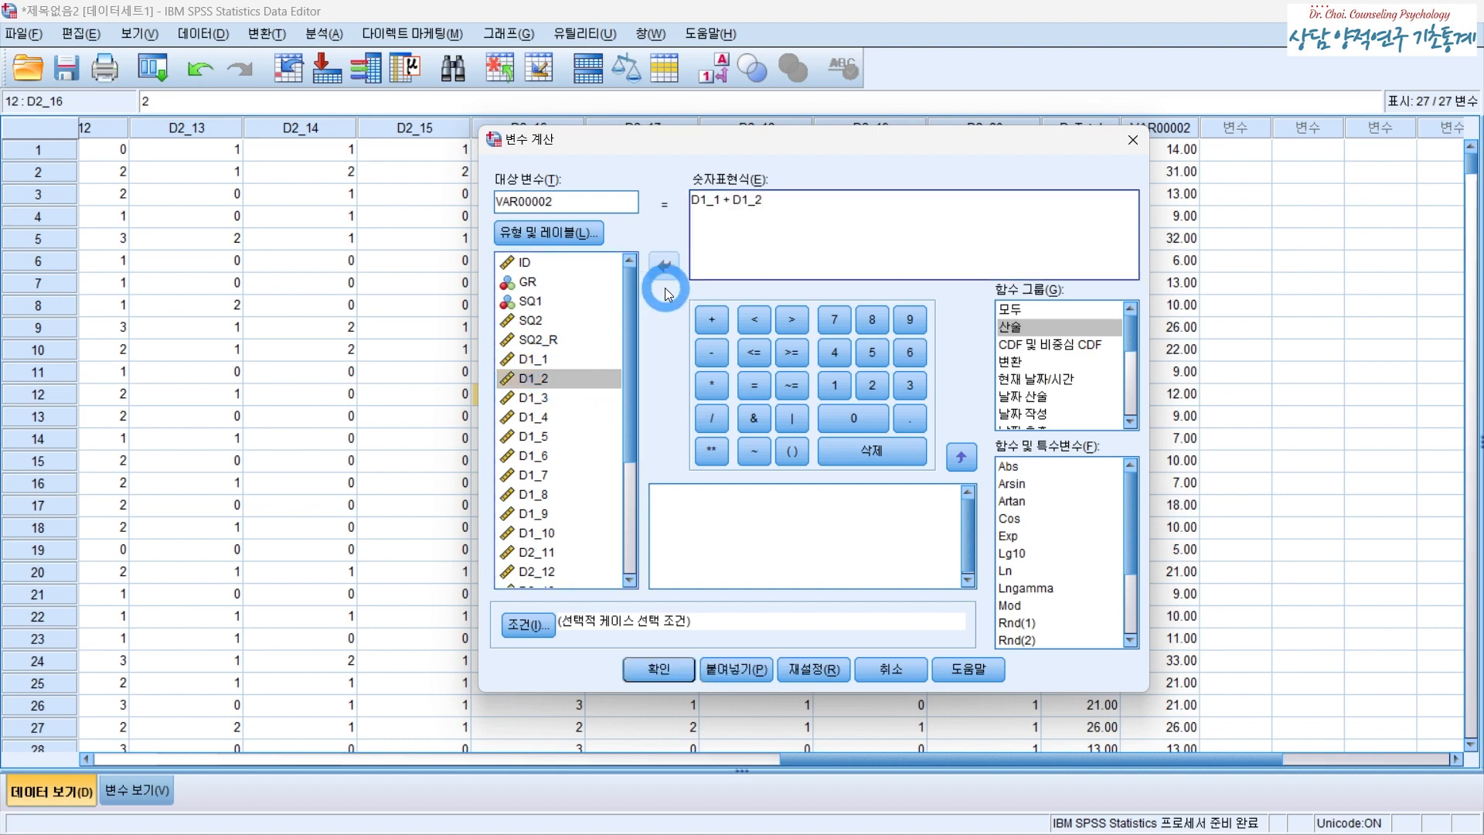
{"action": "left_click", "coordinate": [697, 352]}
{"action": "double_click", "coordinate": [560, 395]}
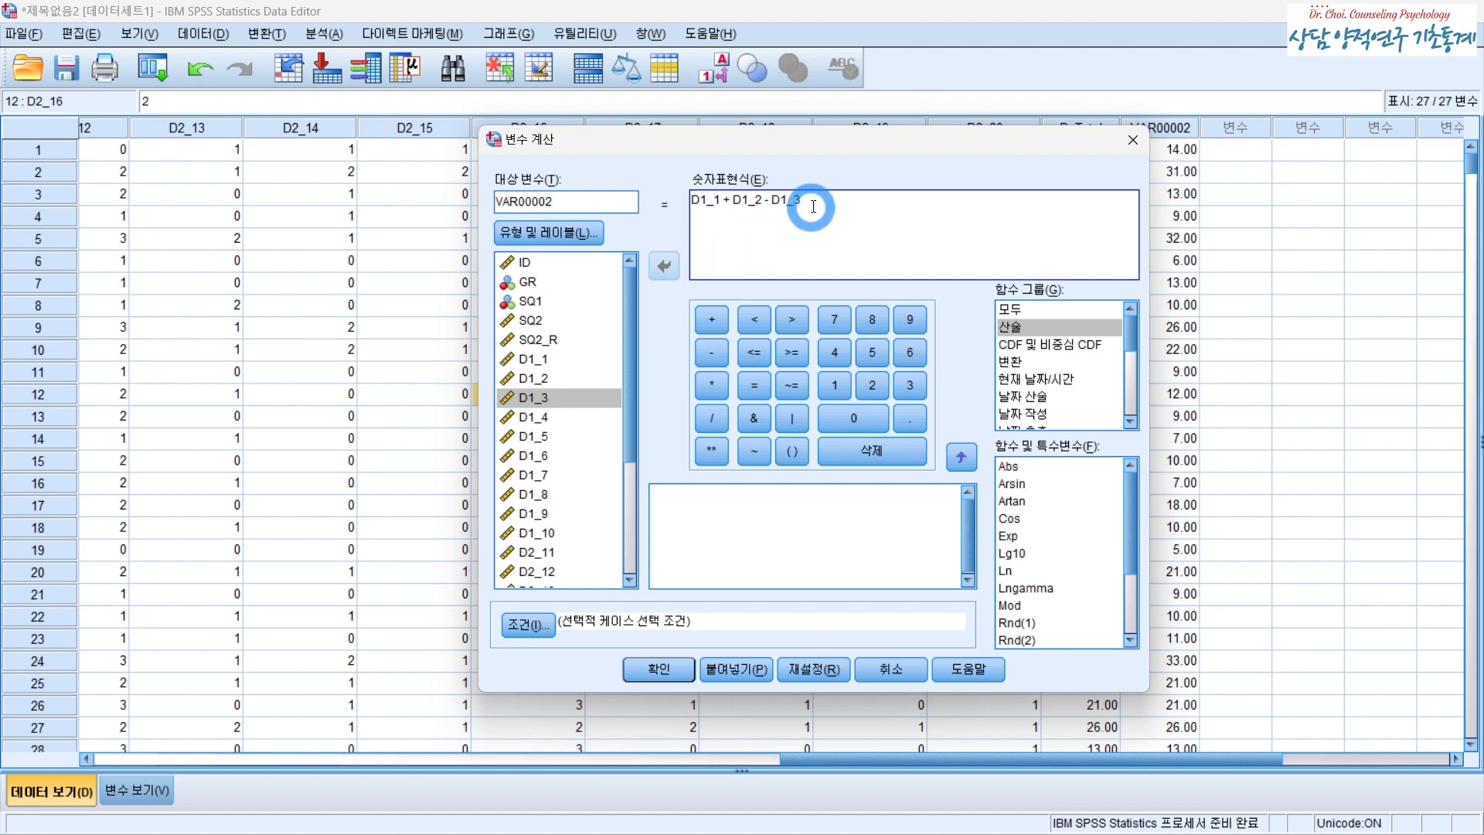
{"action": "key", "text": "BackSpace"}
{"action": "key", "text": "BackSpace"}
{"action": "key", "text": "BackSpace"}
{"action": "key", "text": "BackSpace"}
{"action": "key", "text": "BackSpace"}
{"action": "key", "text": "BackSpace"}
{"action": "key", "text": "BackSpace"}
{"action": "key", "text": "BackSpace"}
{"action": "key", "text": "BackSpace"}
{"action": "key", "text": "BackSpace"}
{"action": "key", "text": "BackSpace"}
{"action": "key", "text": "BackSpace"}
{"action": "key", "text": "BackSpace"}
{"action": "key", "text": "BackSpace"}
{"action": "key", "text": "BackSpace"}
{"action": "key", "text": "BackSpace"}
{"action": "key", "text": "BackSpace"}
{"action": "key", "text": "BackSpace"}
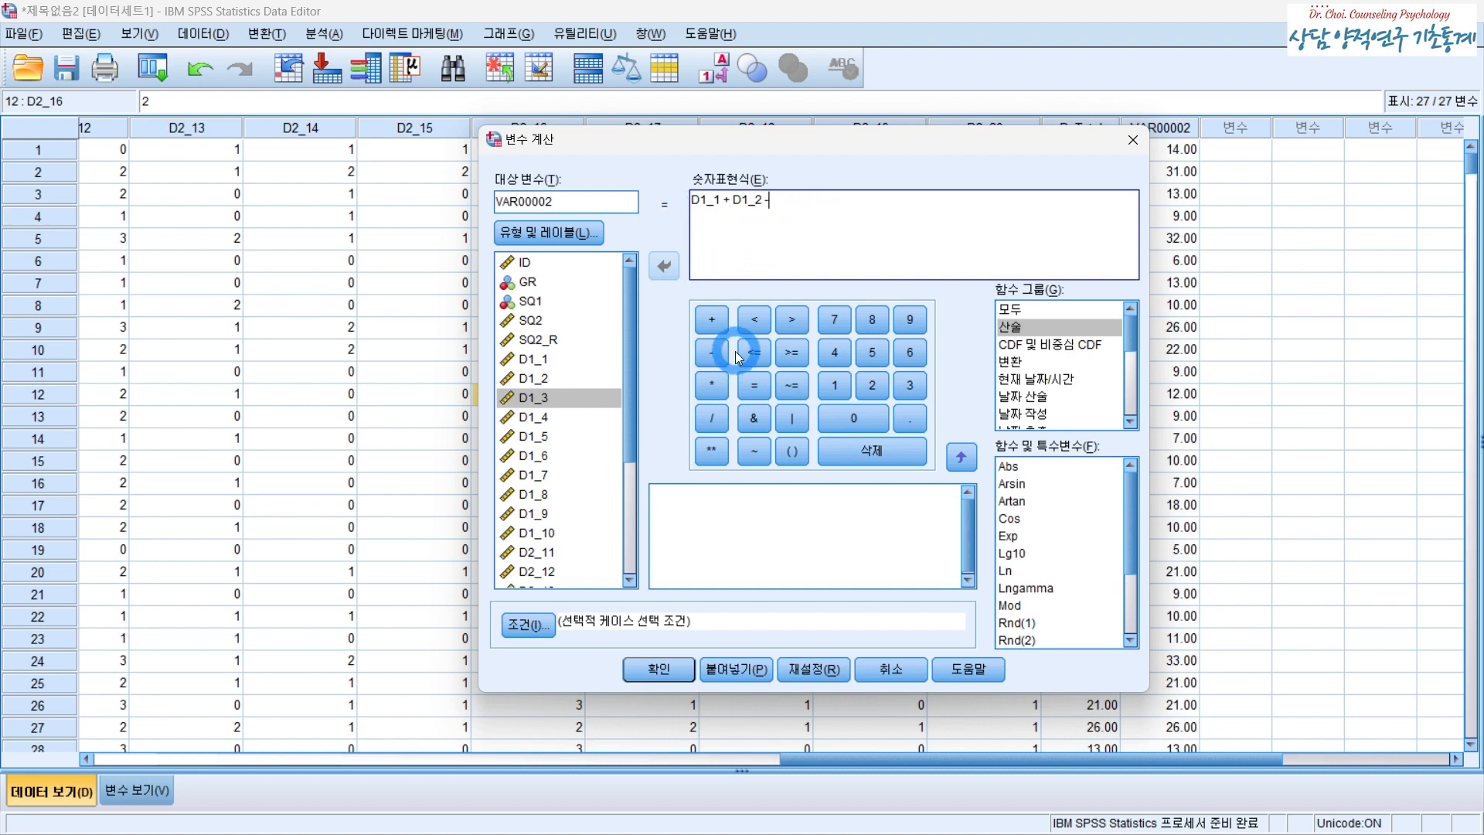
{"action": "left_click_drag", "start_coordinate": [804, 139], "coordinate": [568, 243]}
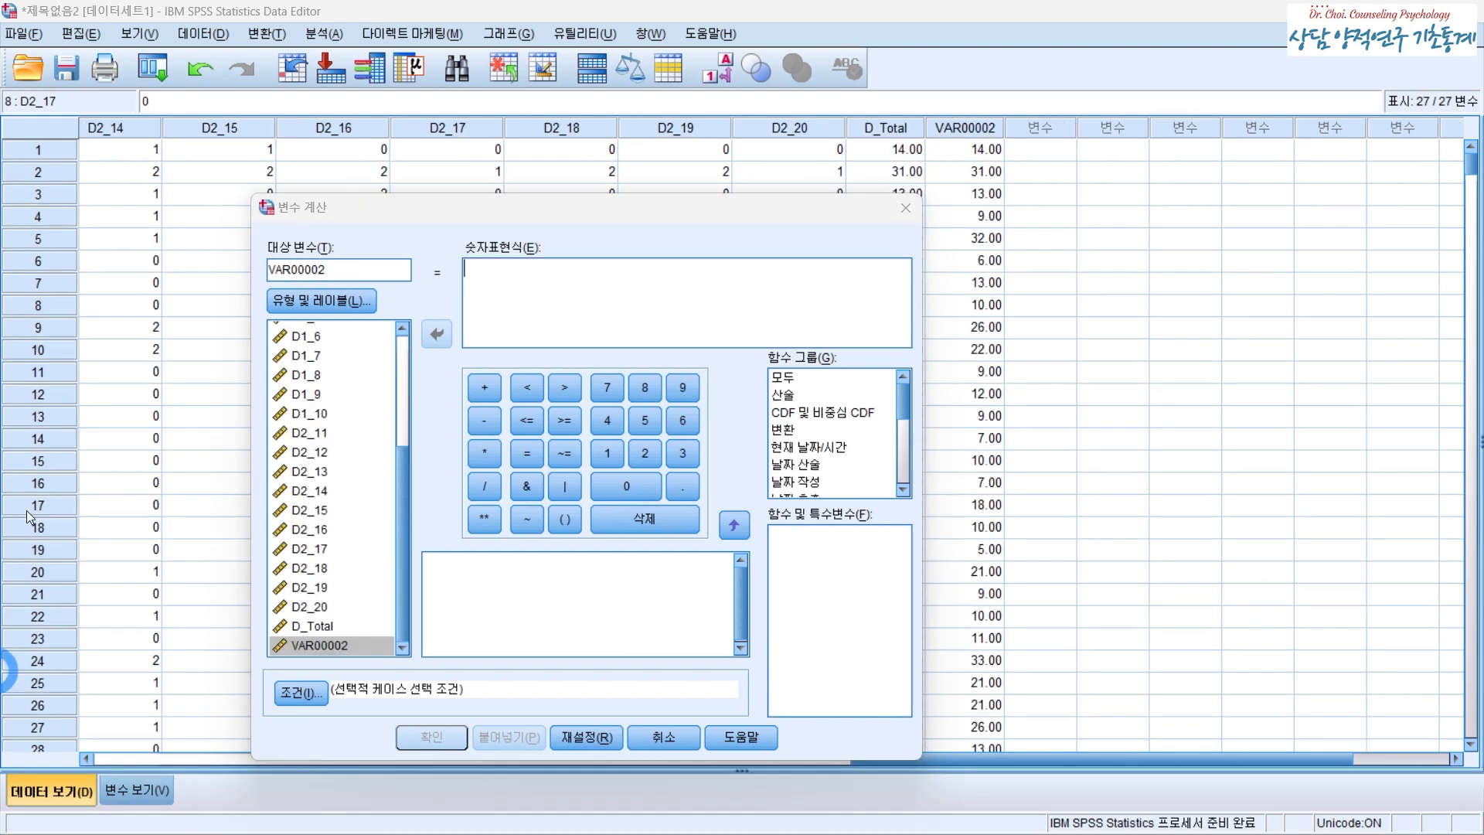
{"action": "scroll", "coordinate": [377, 449], "scroll_direction": "up", "scroll_amount": 2}
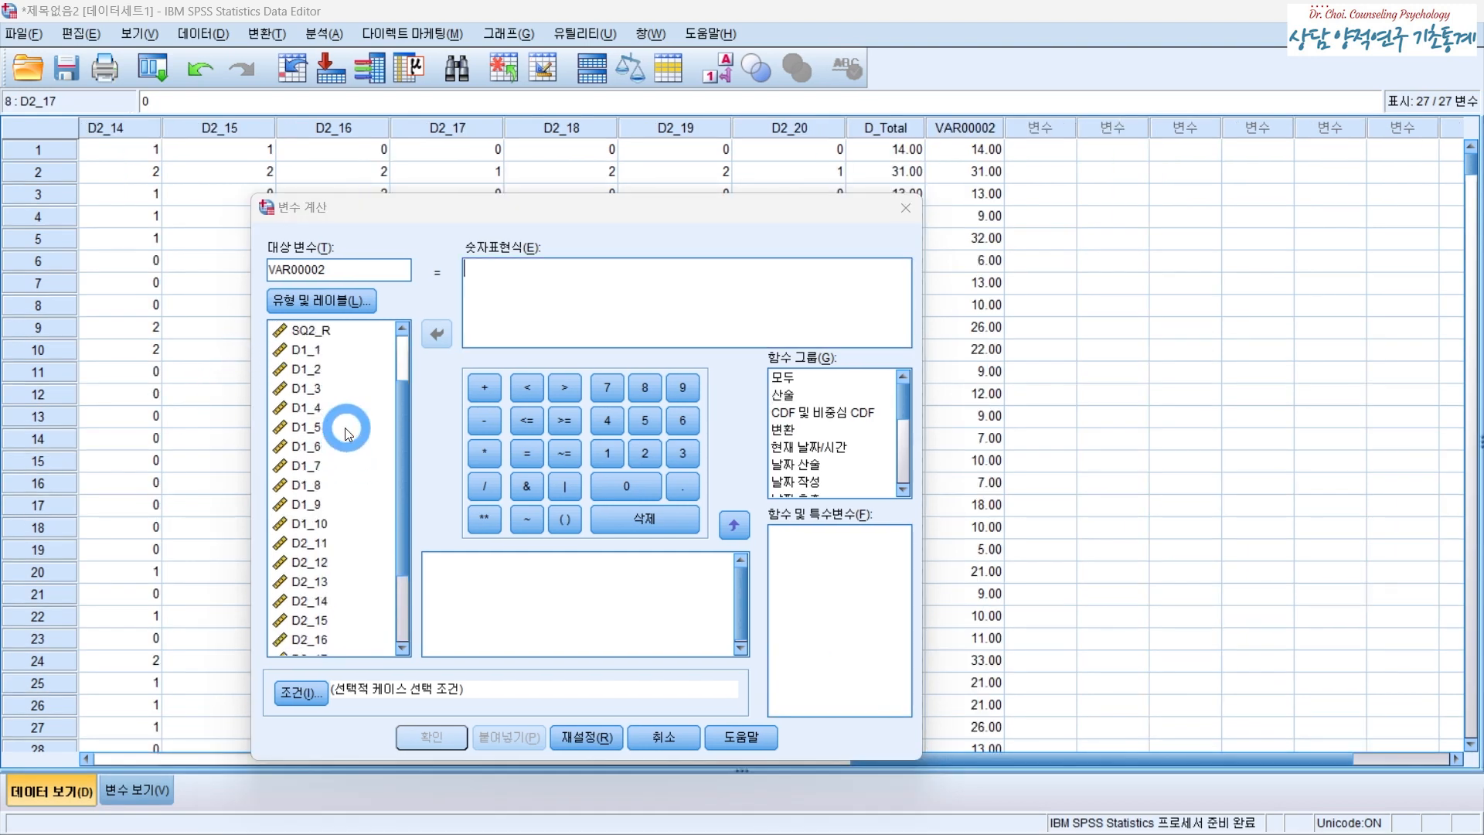
{"action": "left_click", "coordinate": [338, 473]}
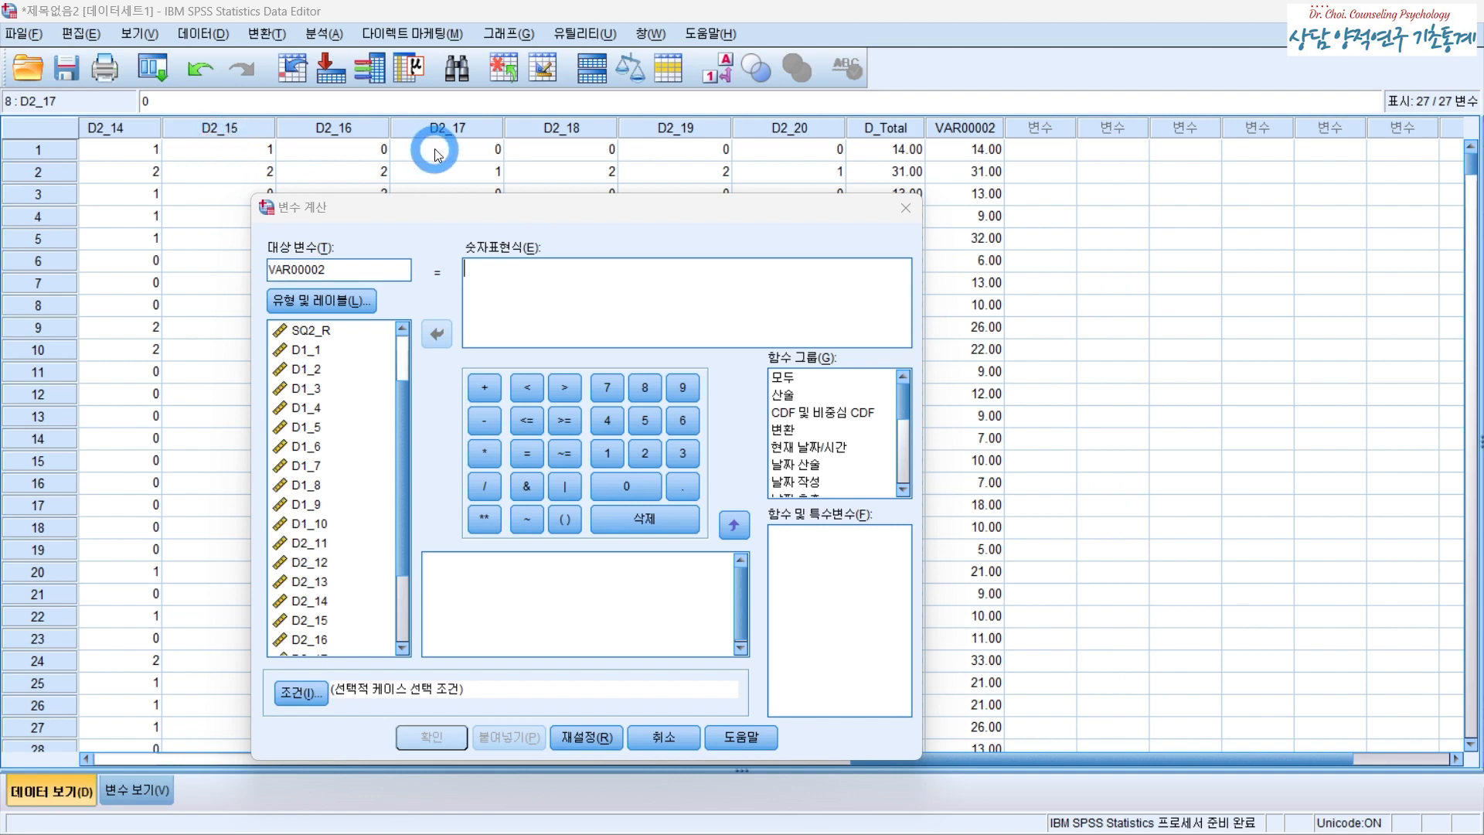
{"action": "left_click", "coordinate": [311, 353]}
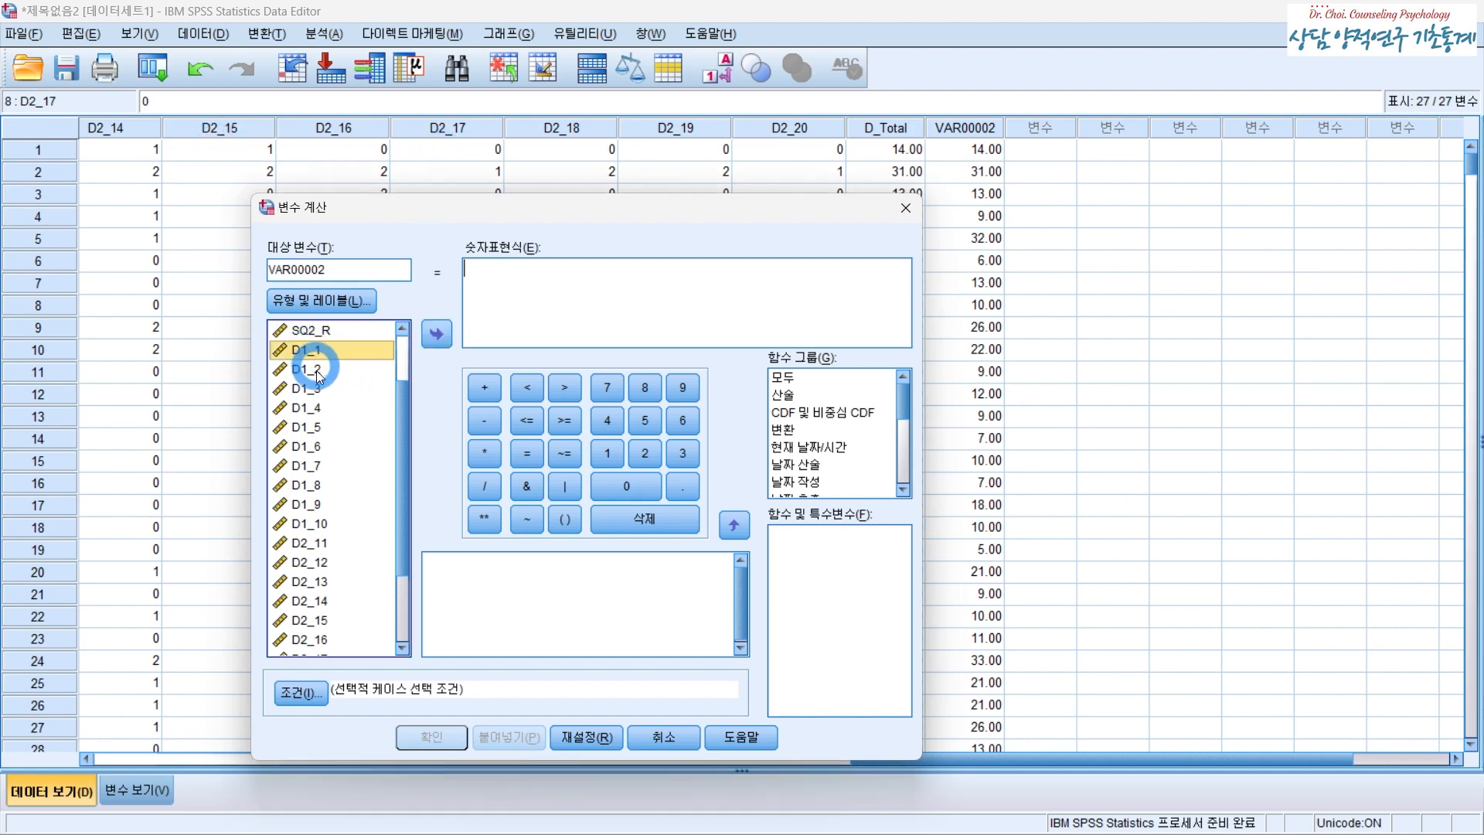
{"action": "left_click", "coordinate": [326, 527], "text": "shift"}
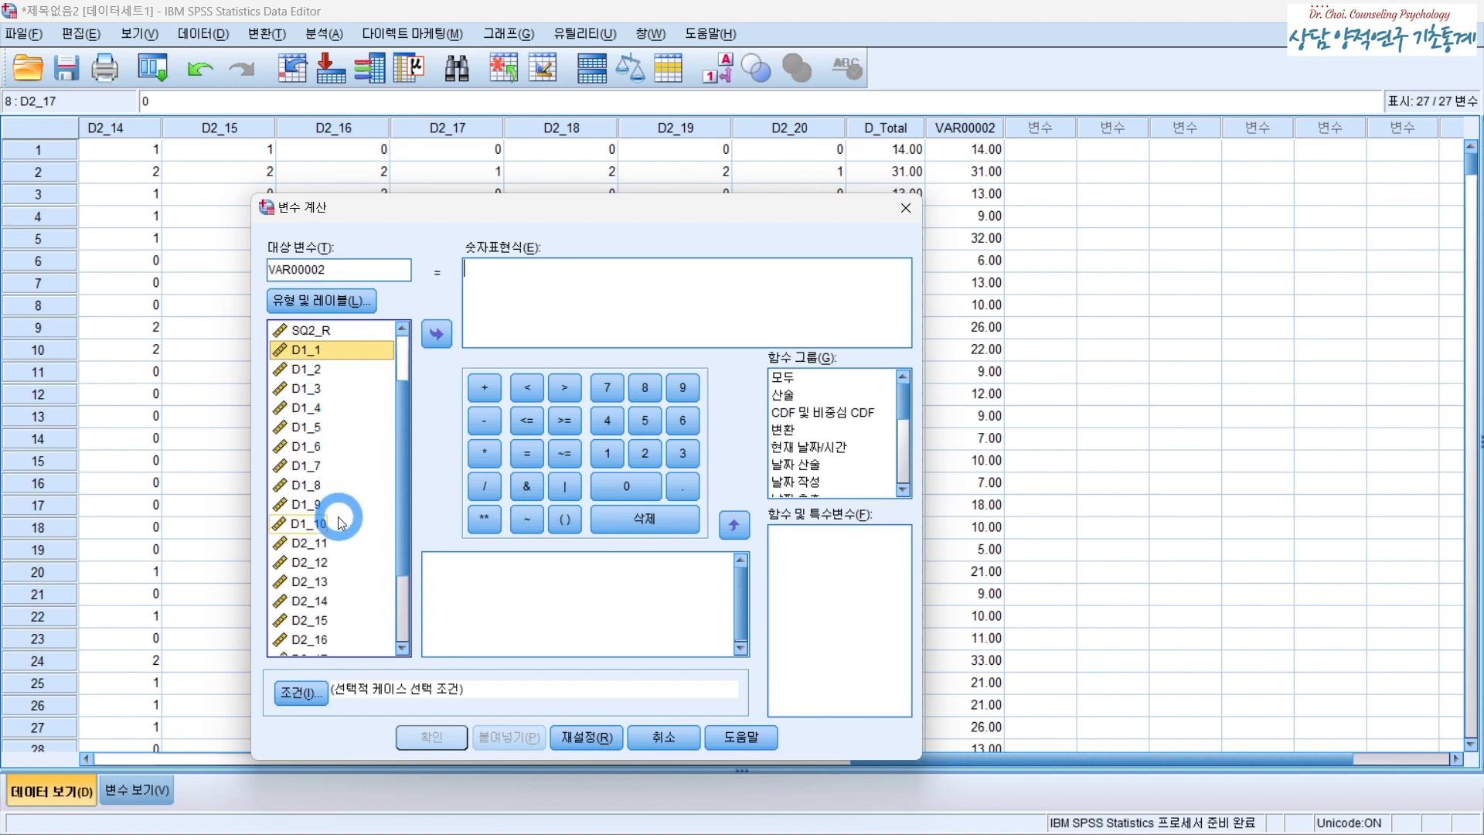
{"action": "key", "text": "Home"}
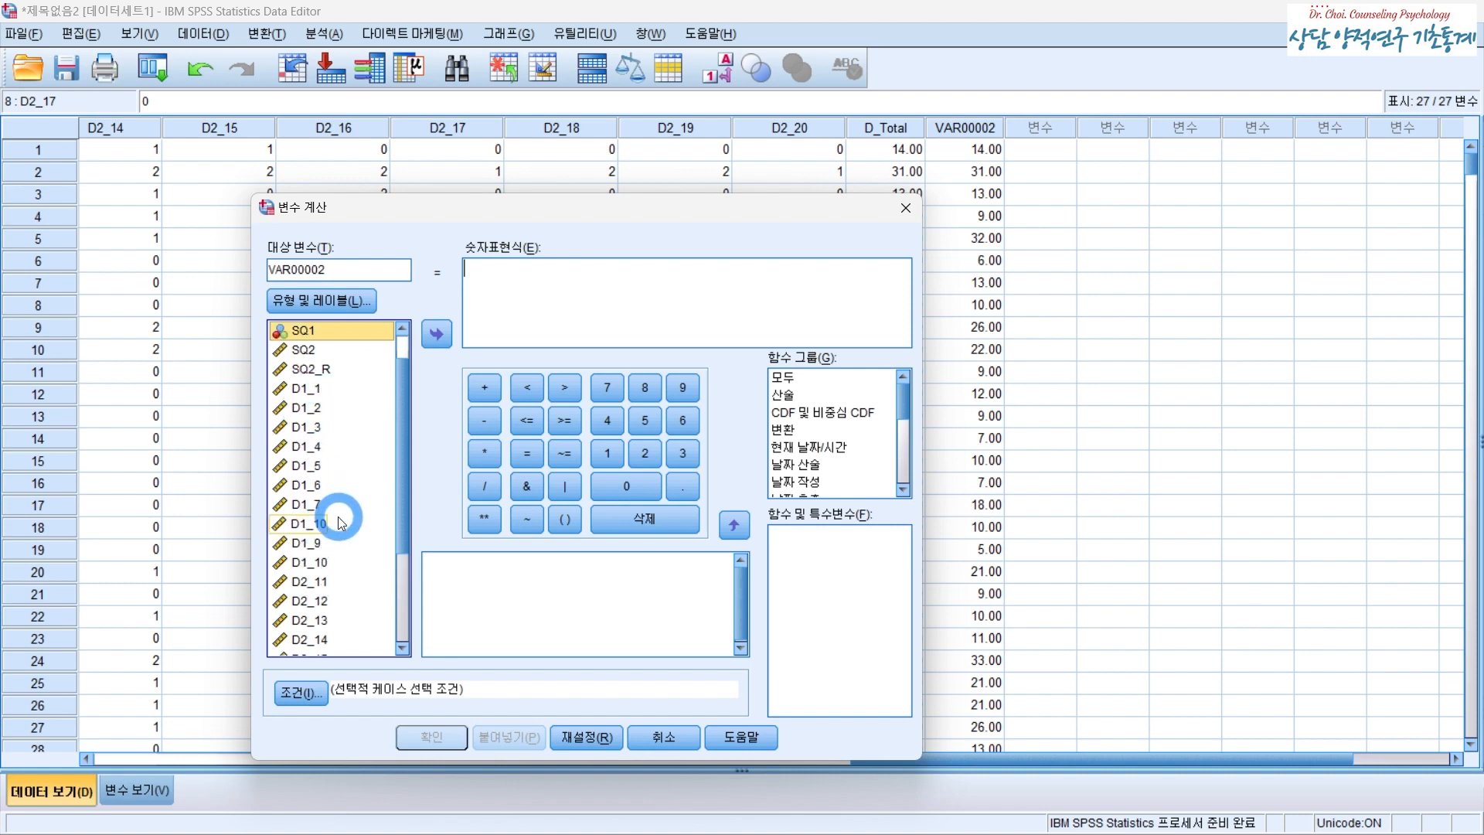
- Enter SUM(D1_1 to D2_20) as the numeric expression, inserting the two variables from the list
{"action": "left_click", "coordinate": [511, 288]}
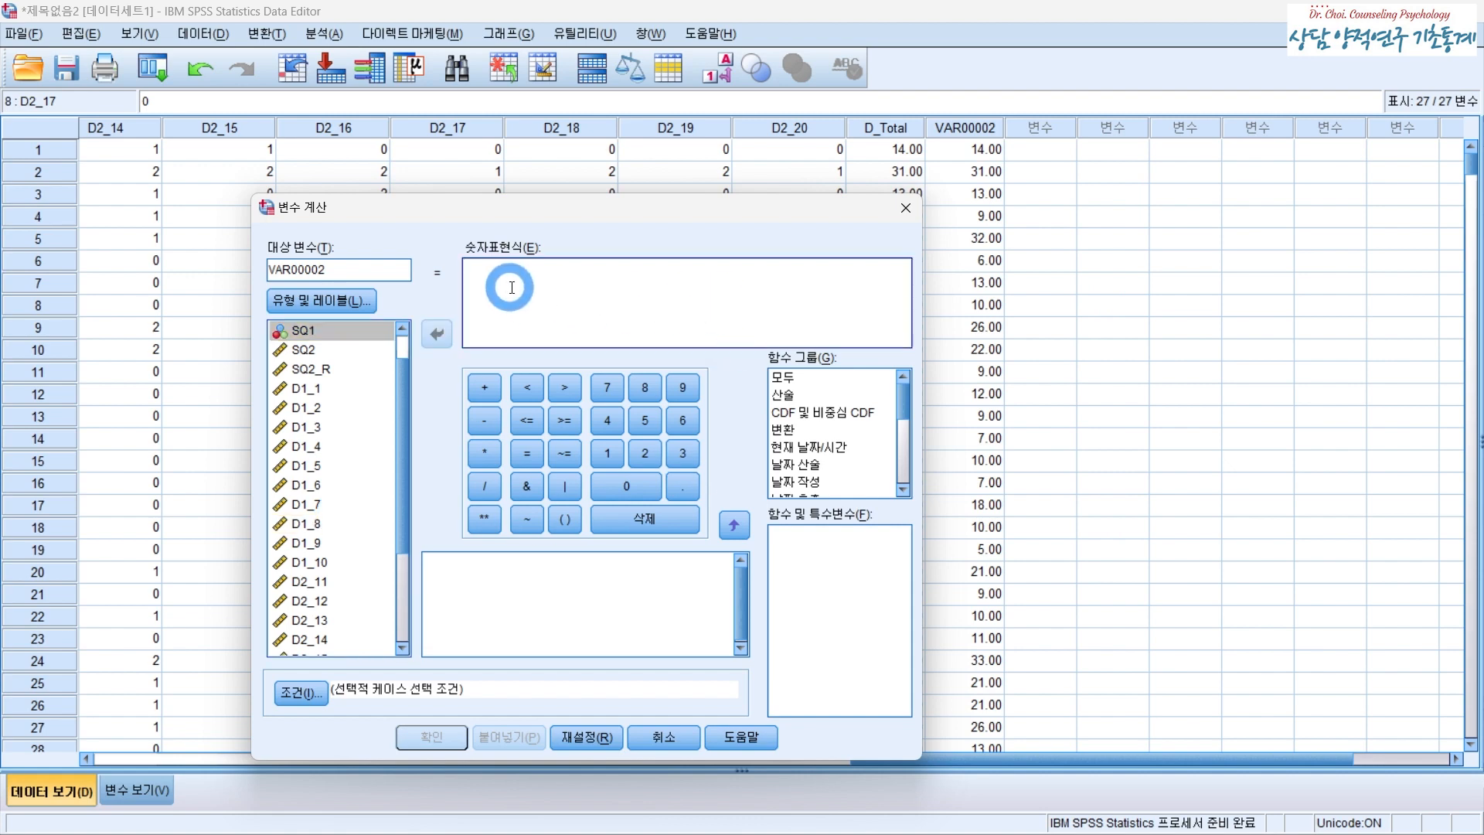
{"action": "type", "text": "SUM("}
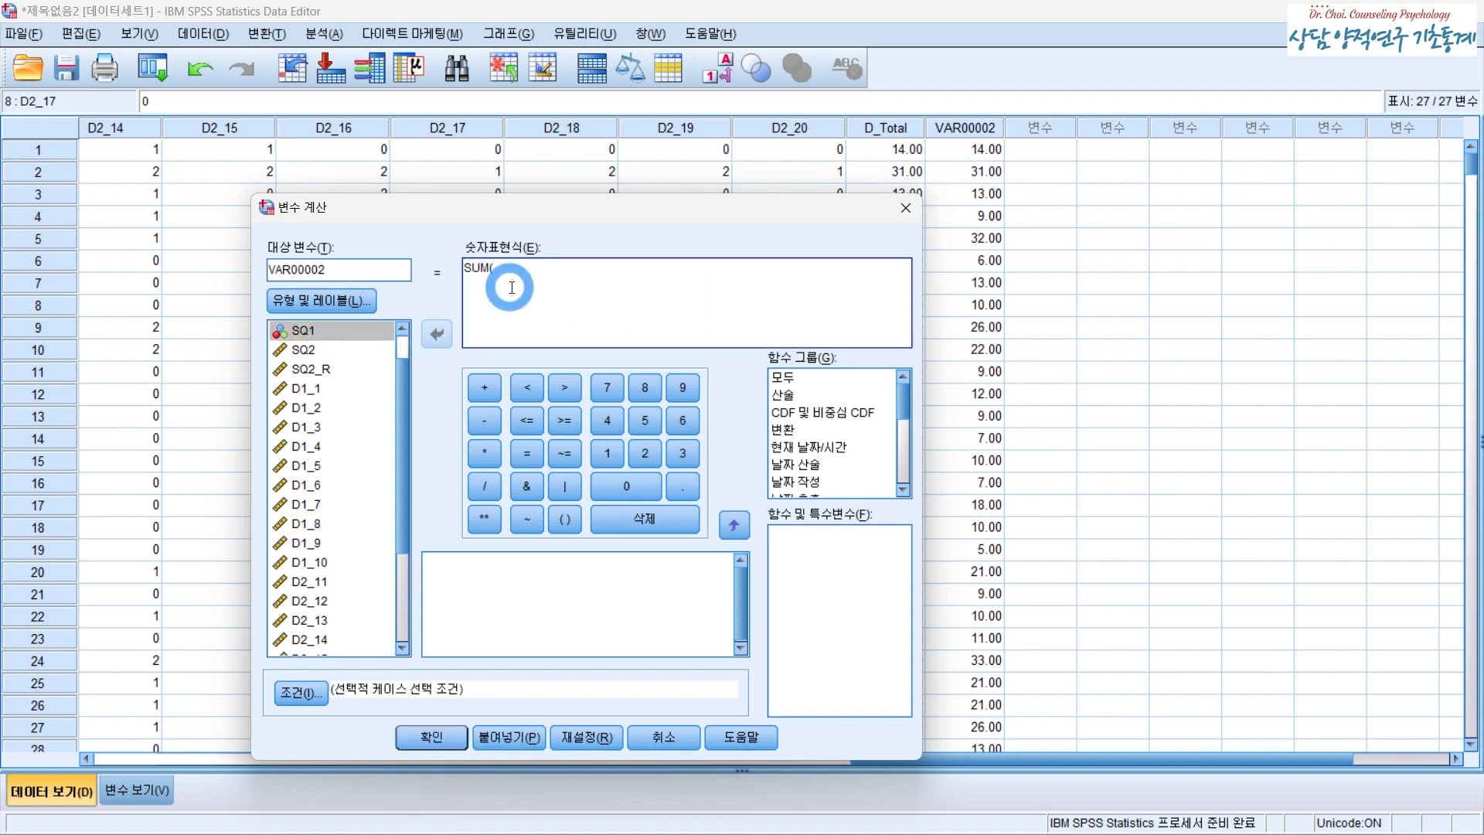
{"action": "double_click", "coordinate": [334, 388]}
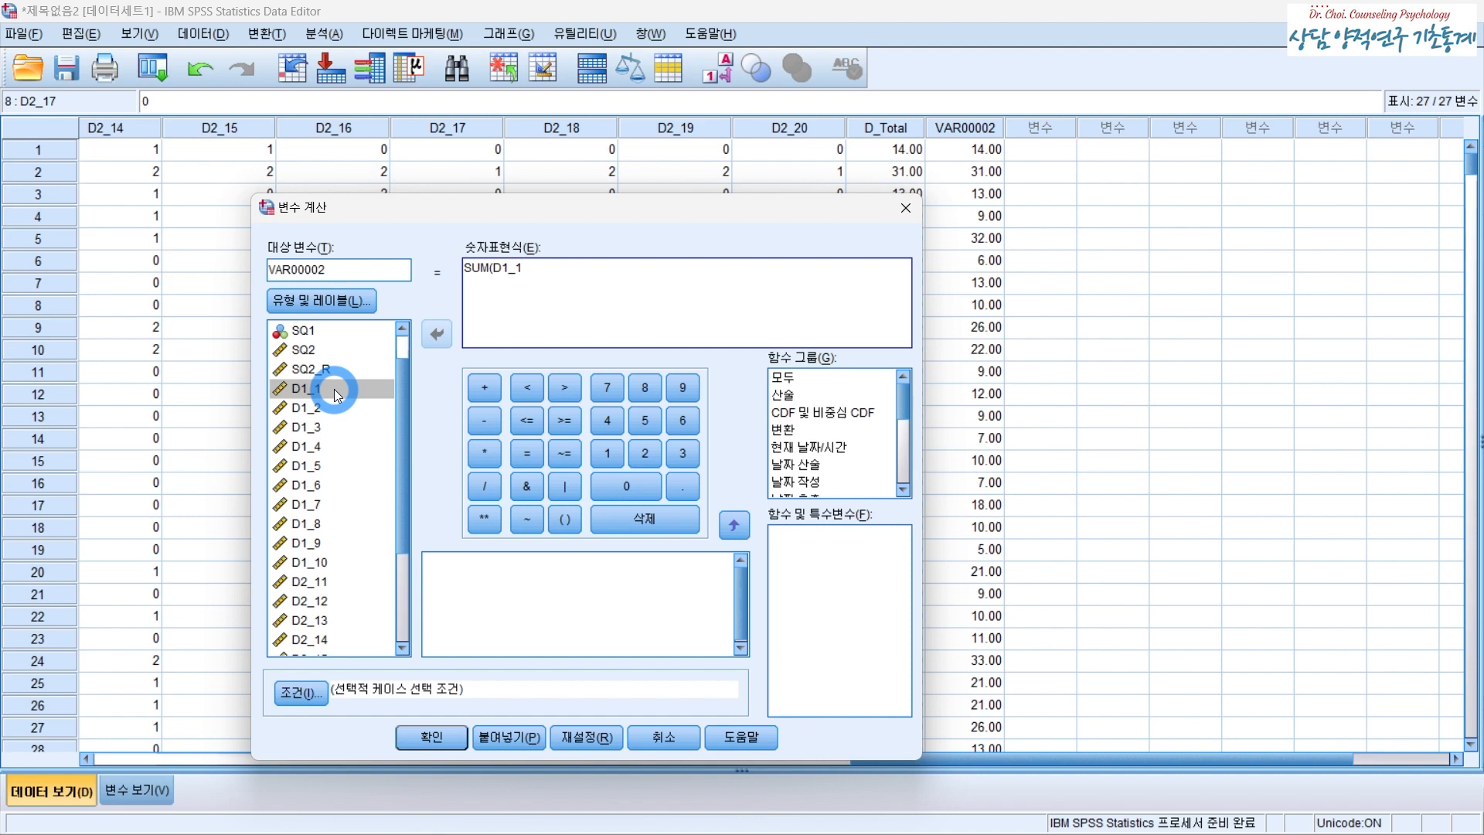
{"action": "type", "text": "to"}
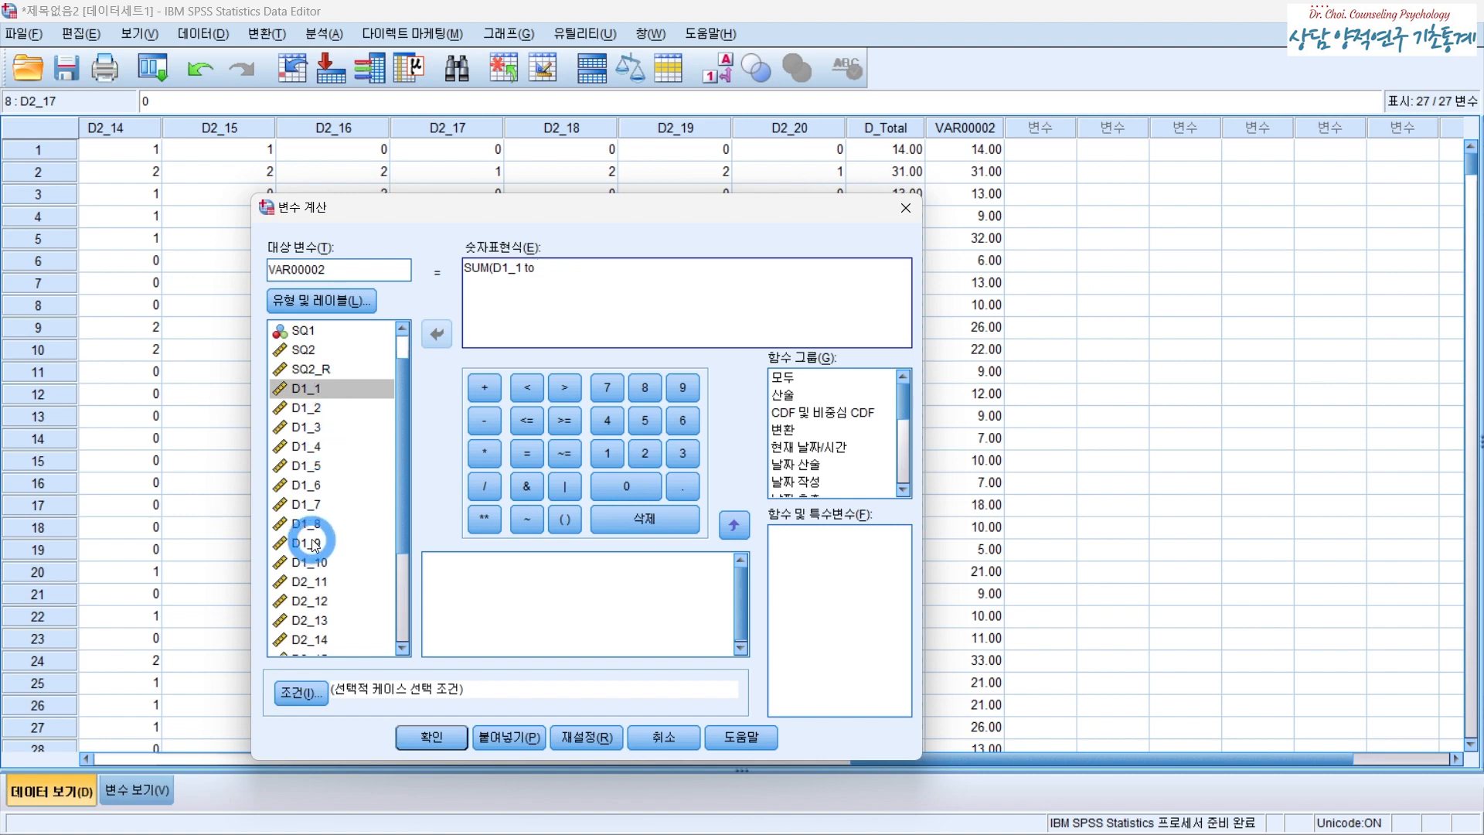
{"action": "scroll", "coordinate": [315, 543], "scroll_direction": "down", "scroll_amount": 3}
{"action": "double_click", "coordinate": [319, 608]}
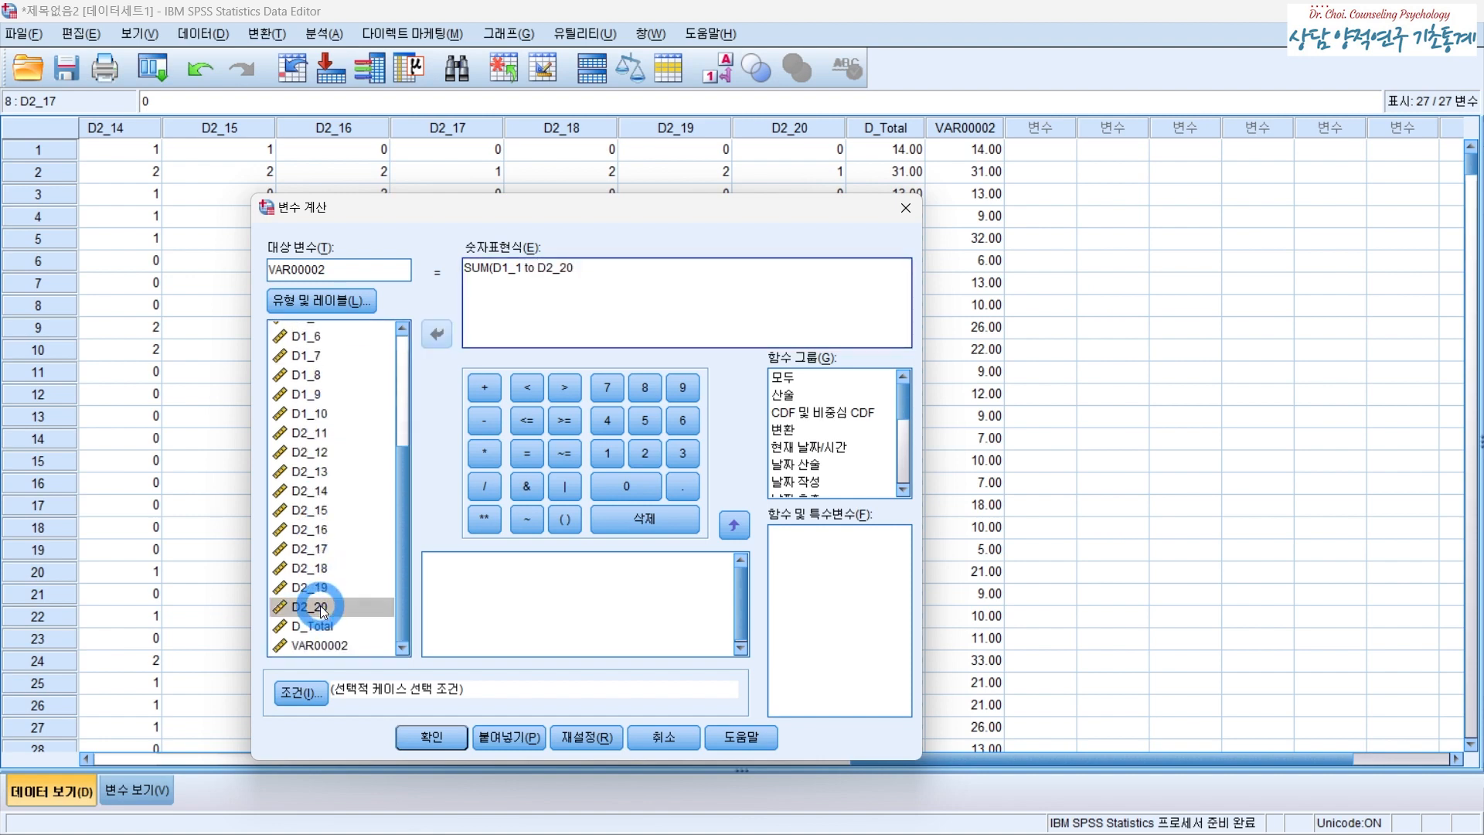
{"action": "type", "text": ")"}
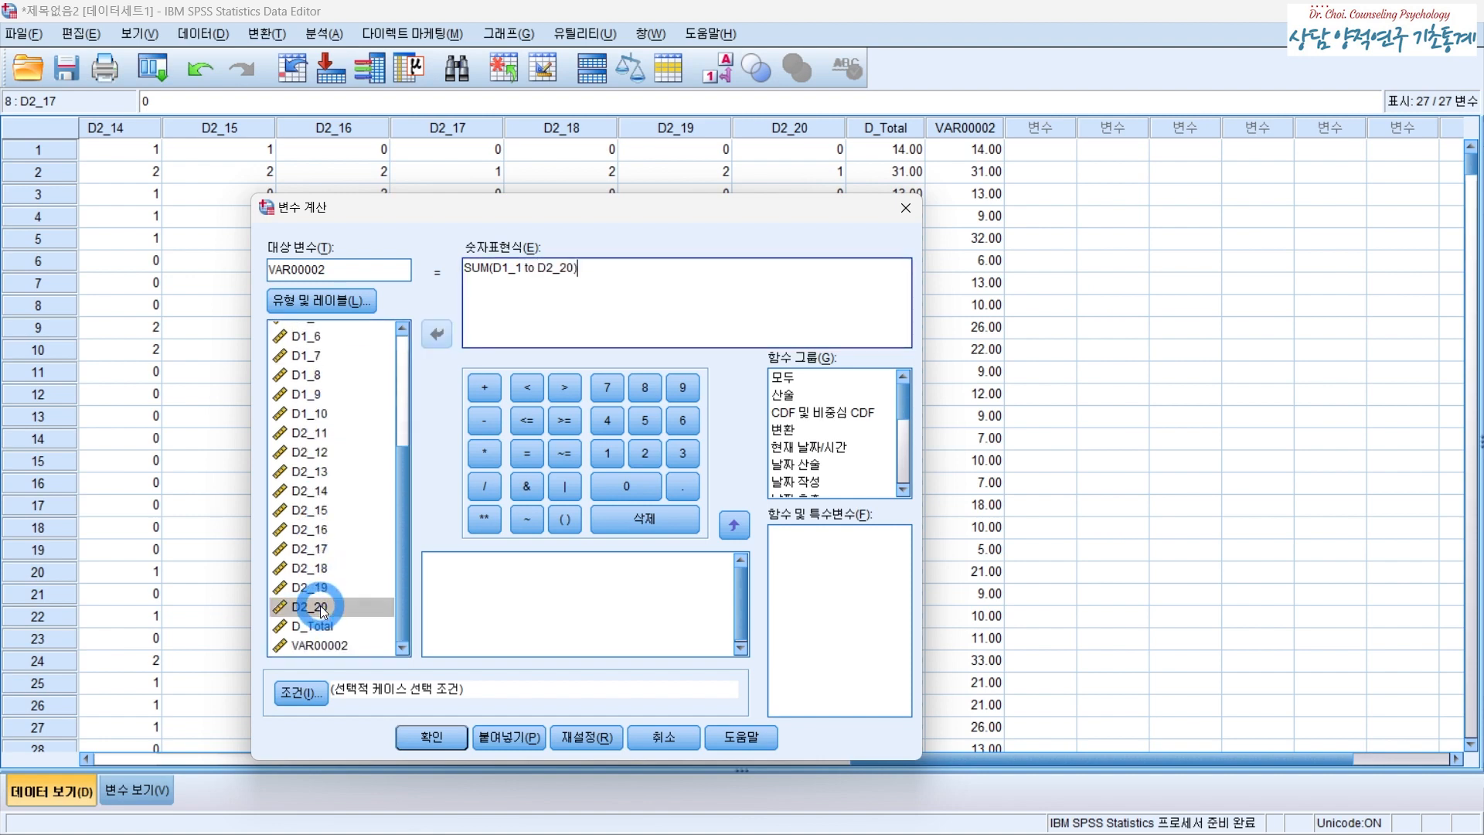
- Append - D2_15 - D2_17 to the expression and compute VAR00002, replacing the existing variable
{"action": "left_click", "coordinate": [333, 510]}
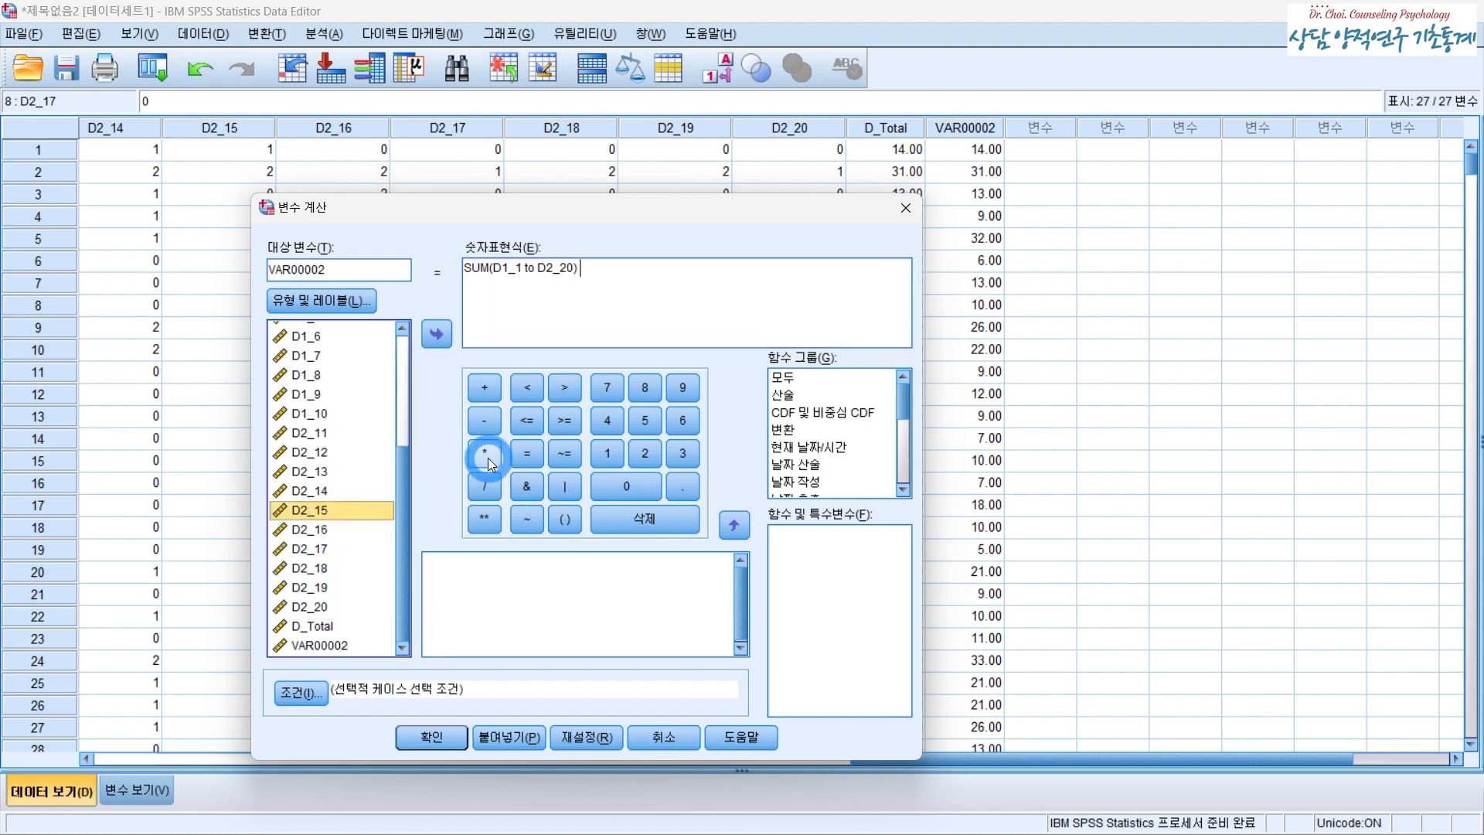
{"action": "left_click", "coordinate": [485, 421]}
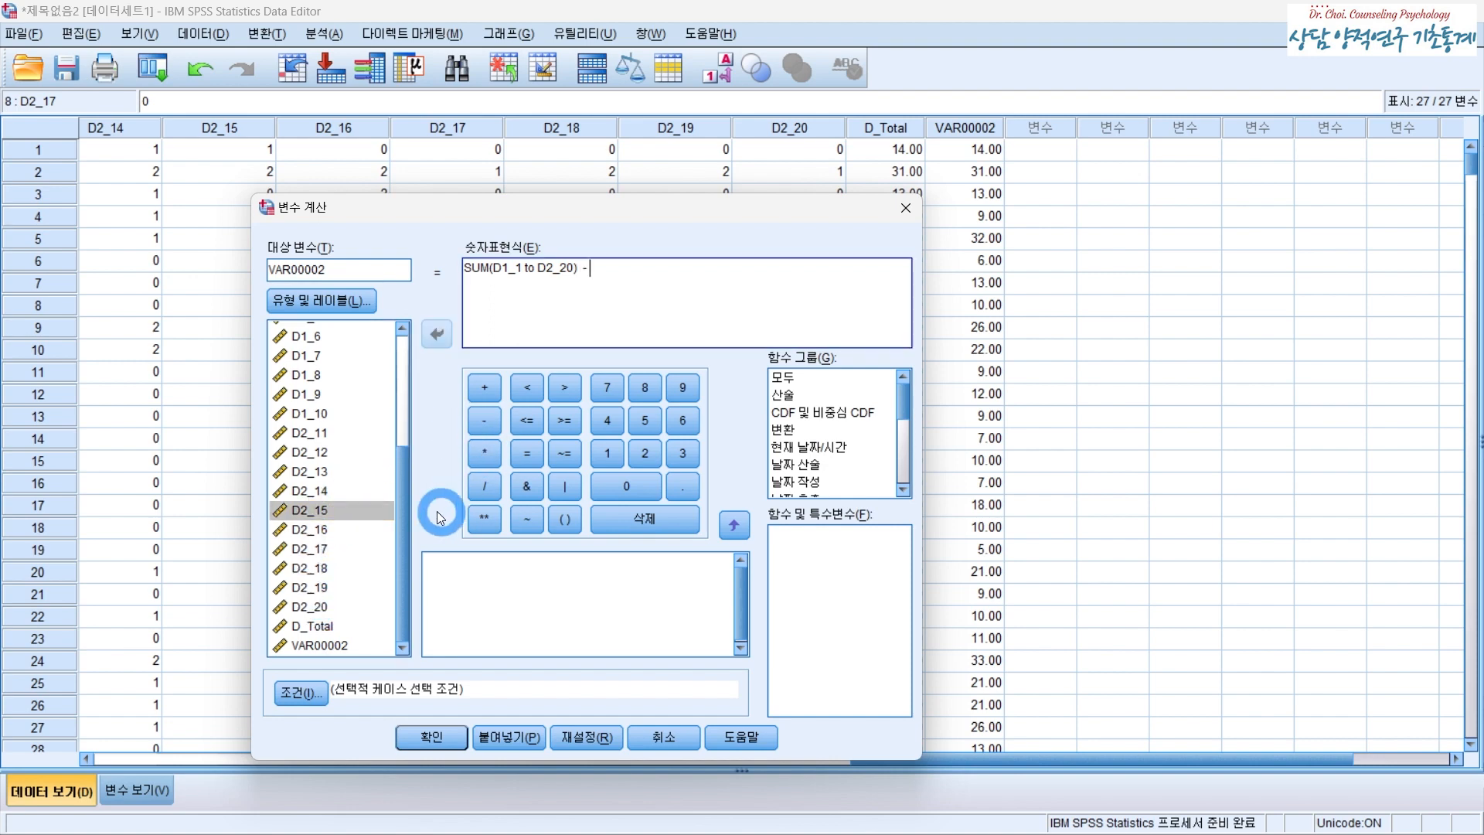
{"action": "double_click", "coordinate": [341, 512]}
{"action": "left_click", "coordinate": [484, 421]}
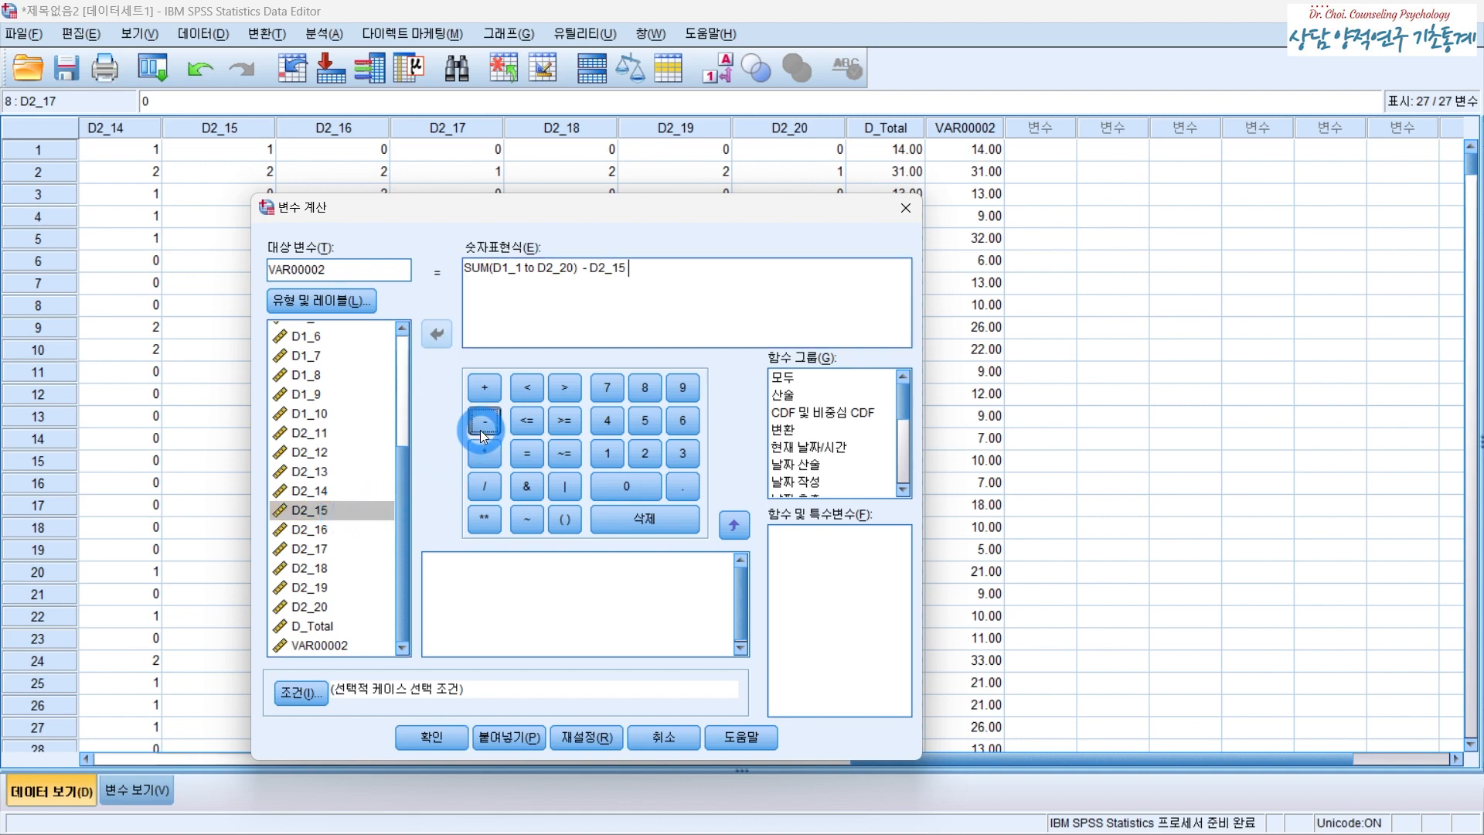
{"action": "double_click", "coordinate": [334, 548]}
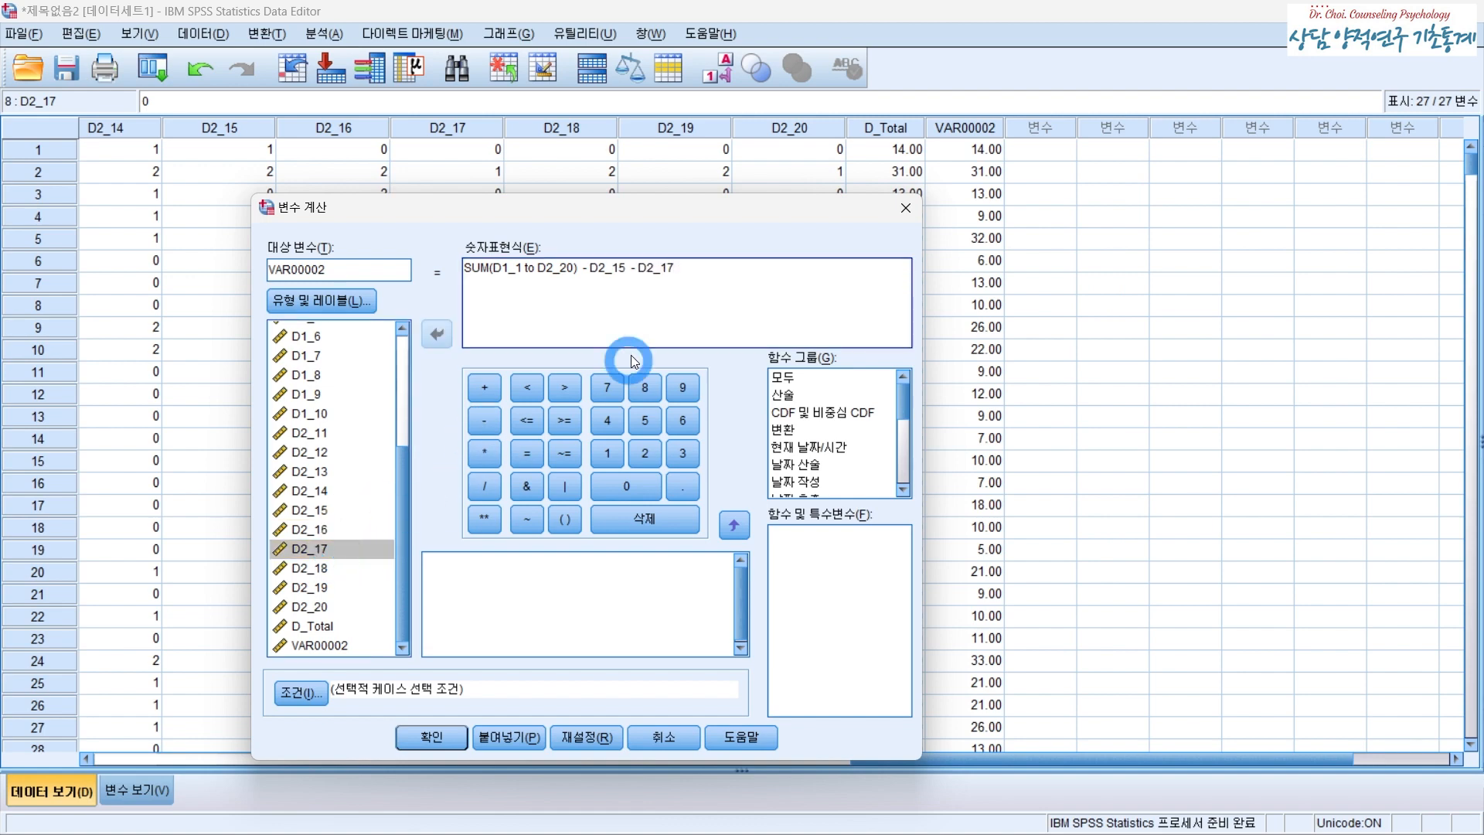
{"action": "left_click", "coordinate": [677, 302]}
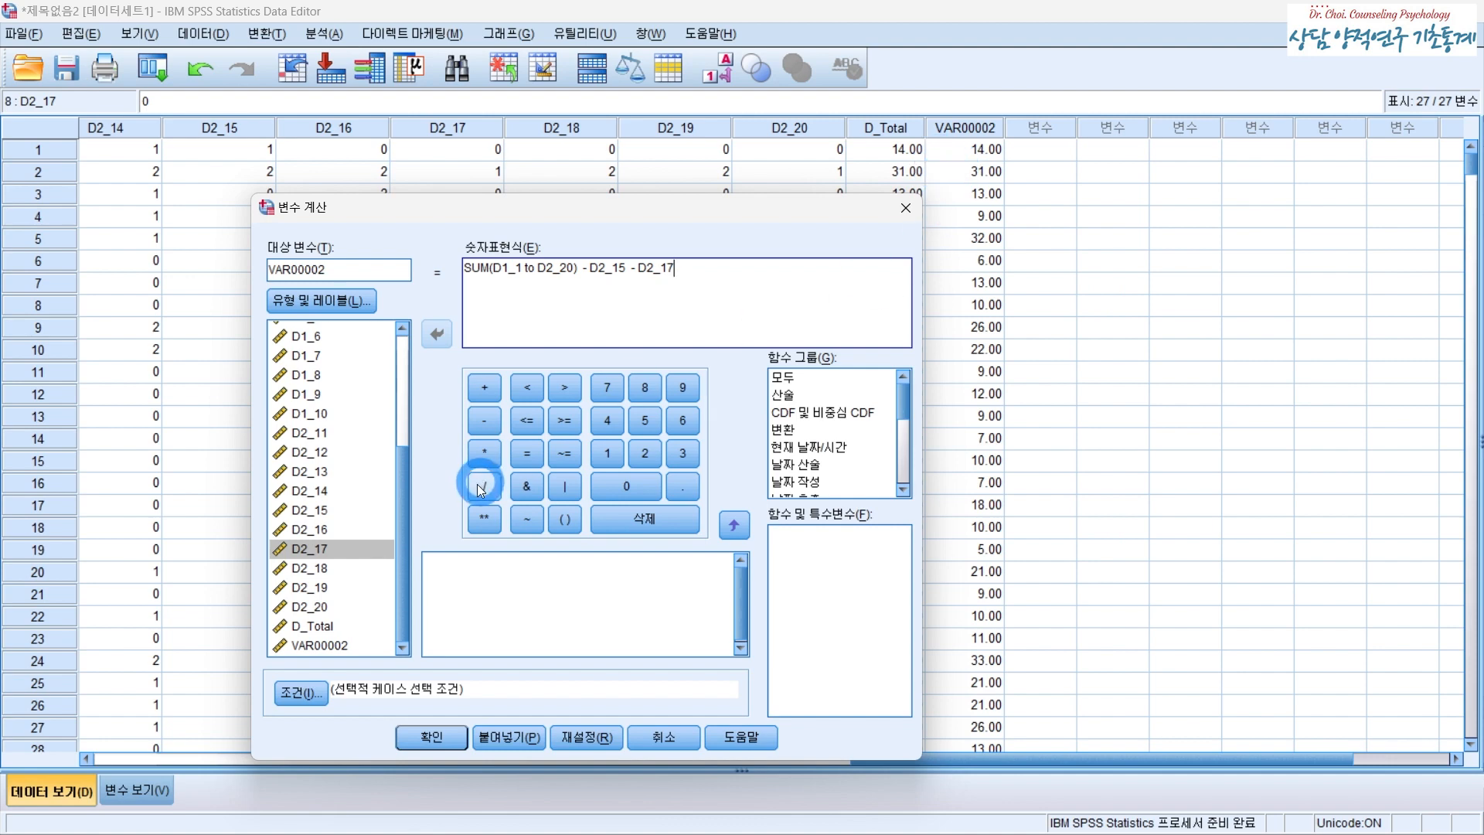
{"action": "left_click", "coordinate": [434, 736]}
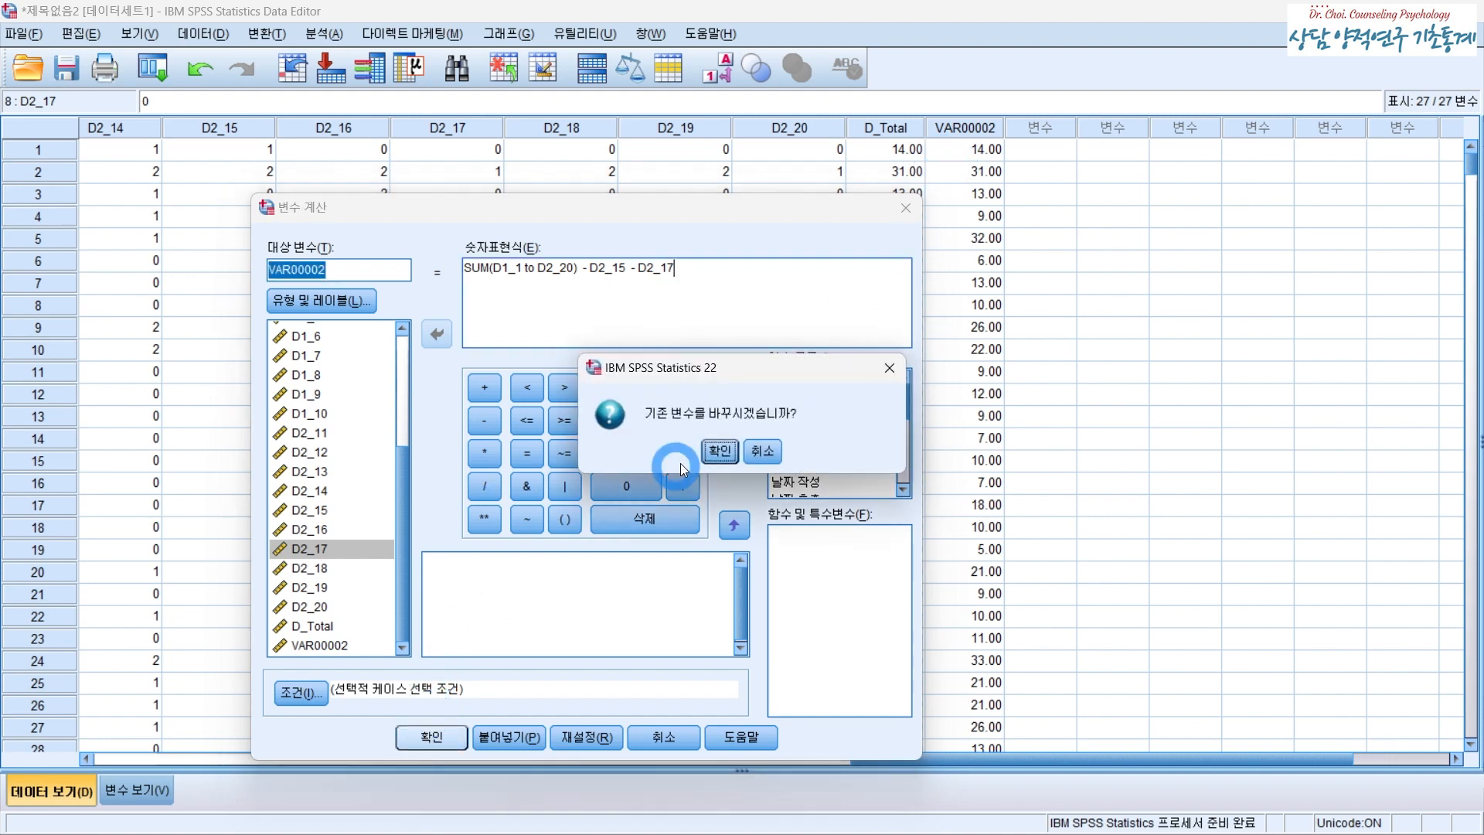
{"action": "left_click", "coordinate": [725, 456]}
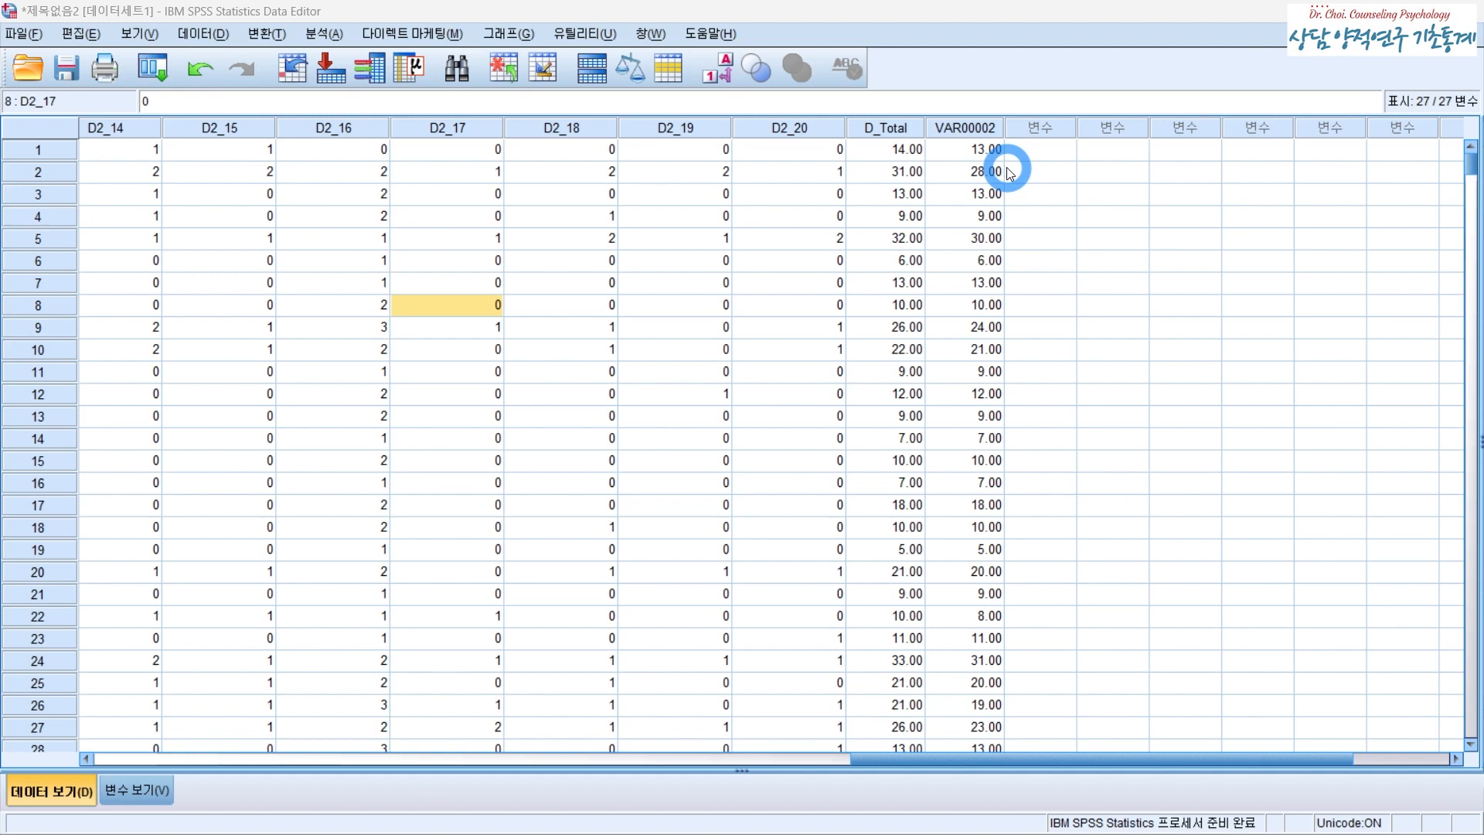
- Open the Compute Variable dialog again
{"action": "left_click", "coordinate": [266, 34]}
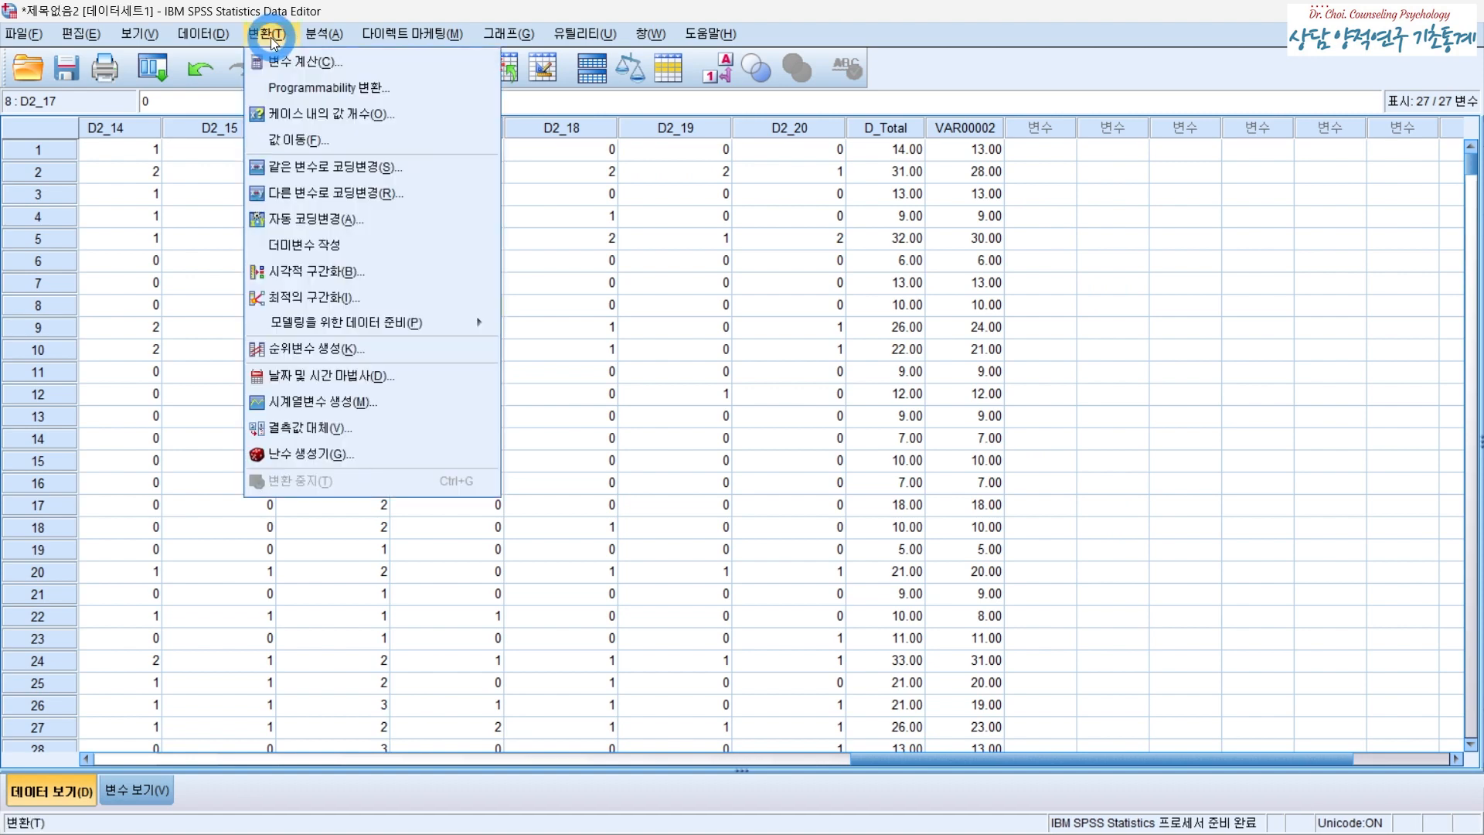
{"action": "left_click", "coordinate": [292, 64]}
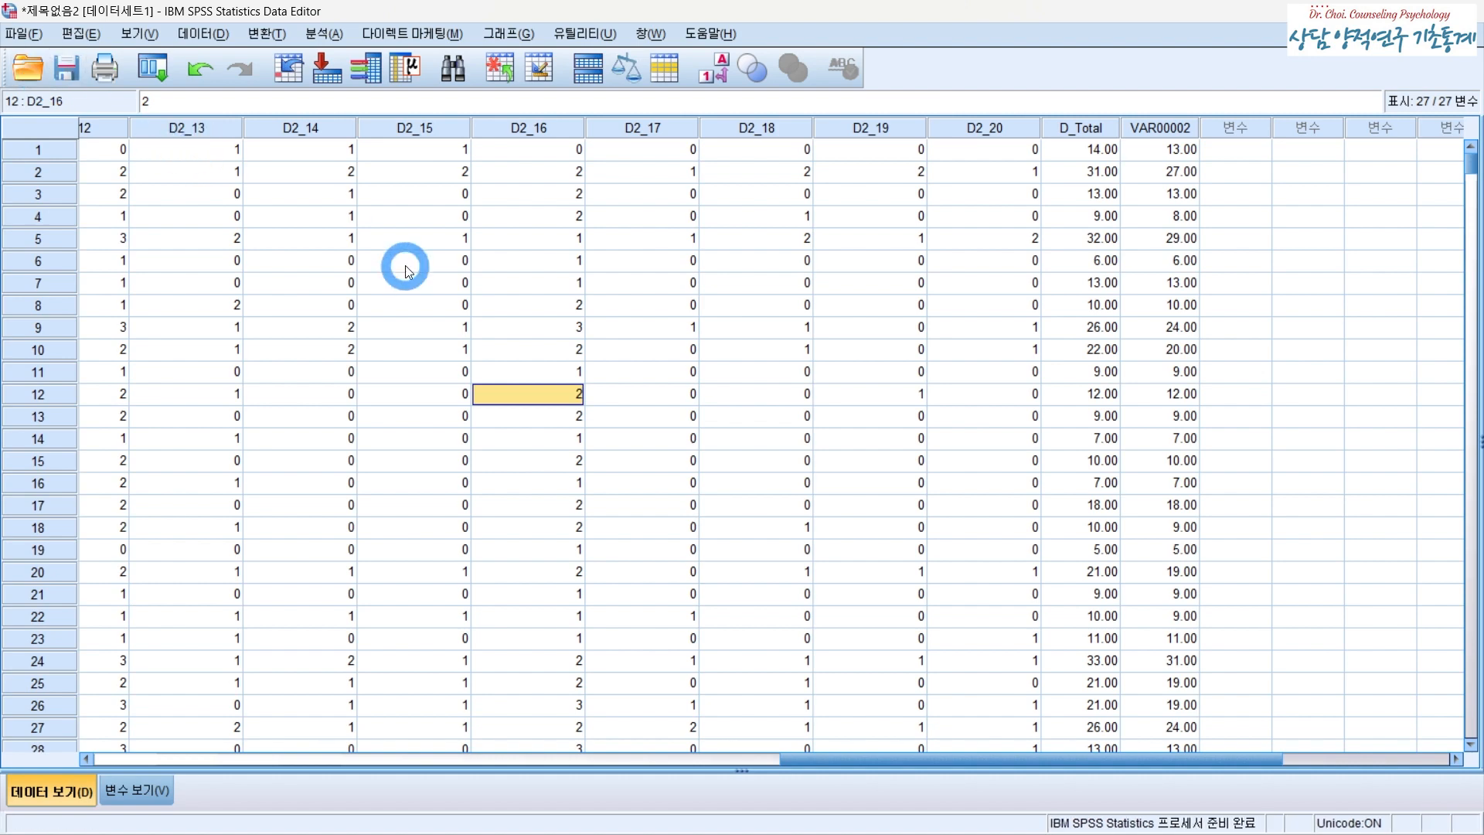
- Open the Descriptives dialog and place D_Total as the analysis variable
{"action": "left_click", "coordinate": [319, 35]}
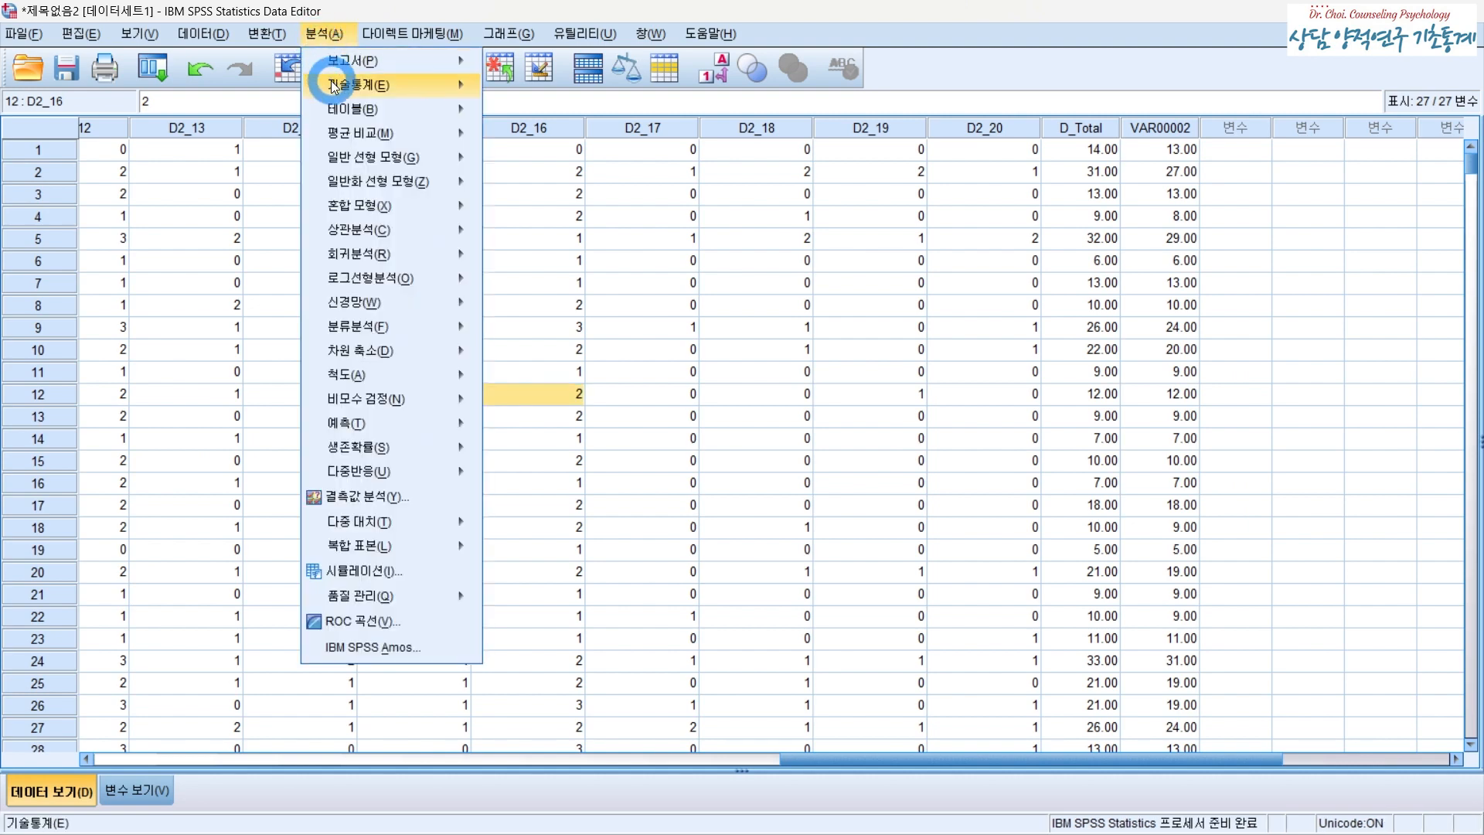
{"action": "mouse_move", "coordinate": [333, 85]}
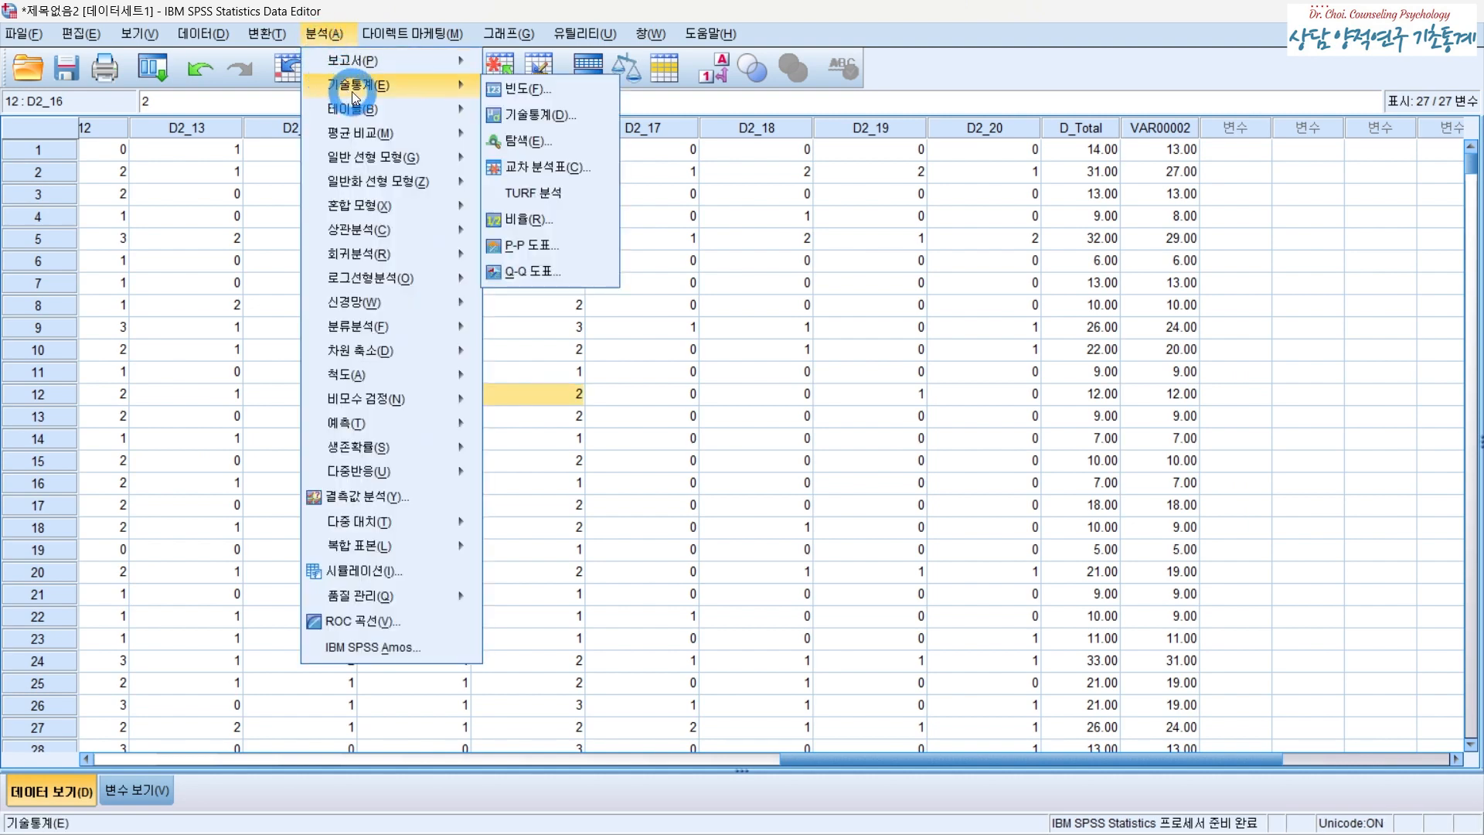
{"action": "left_click", "coordinate": [533, 116]}
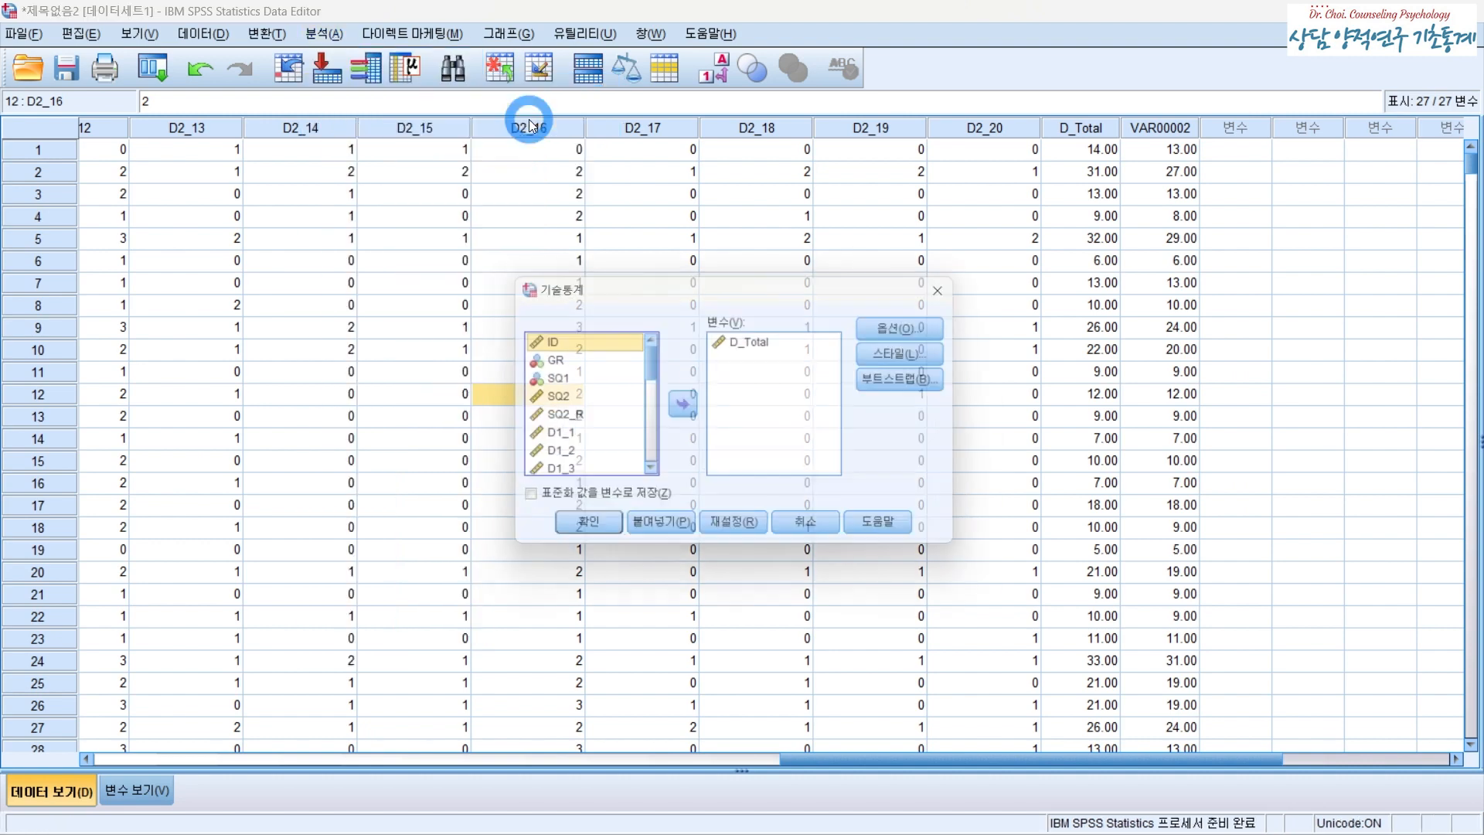
{"action": "left_click", "coordinate": [763, 344]}
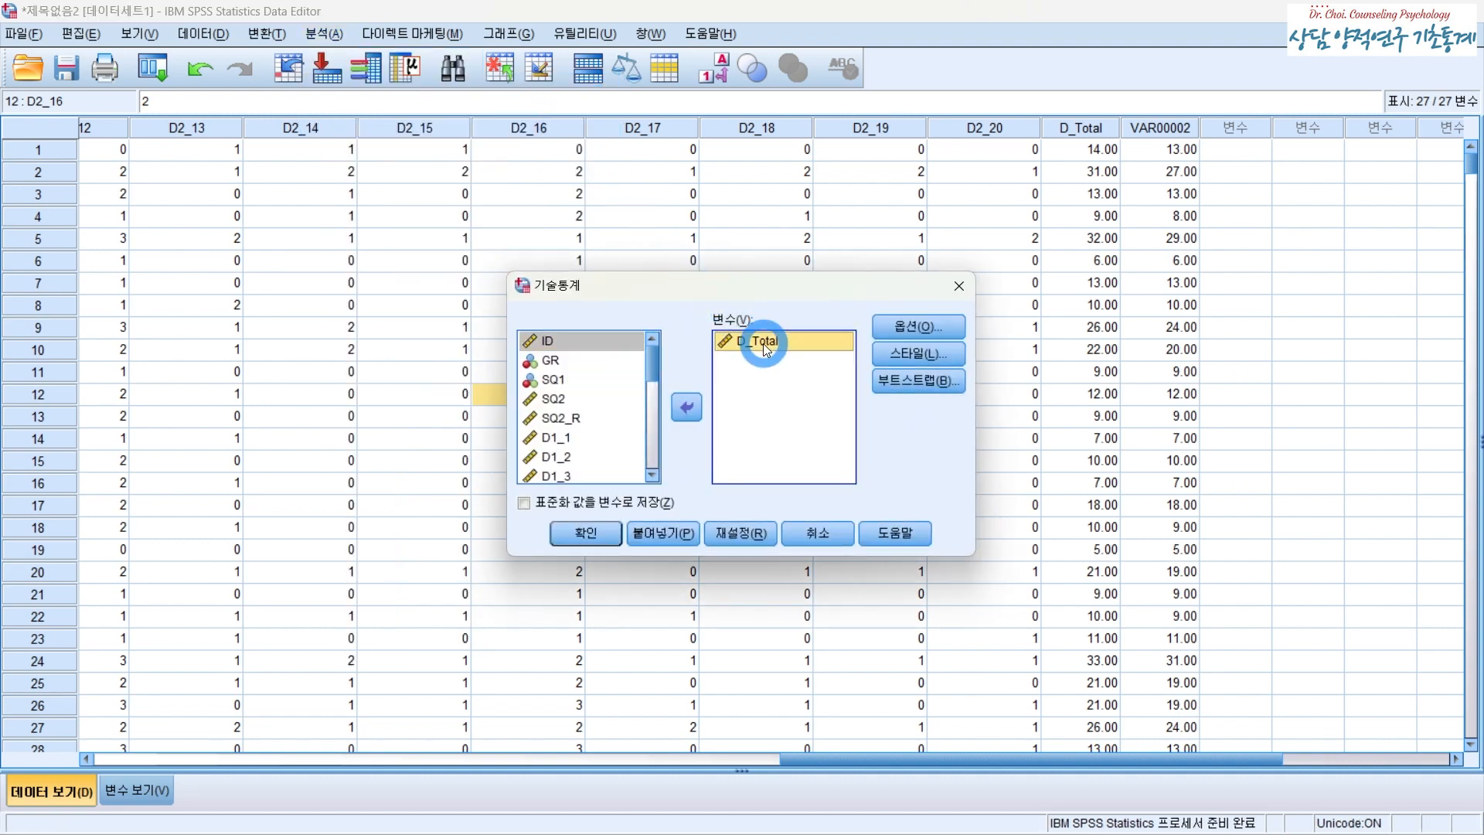
{"action": "left_click", "coordinate": [697, 406]}
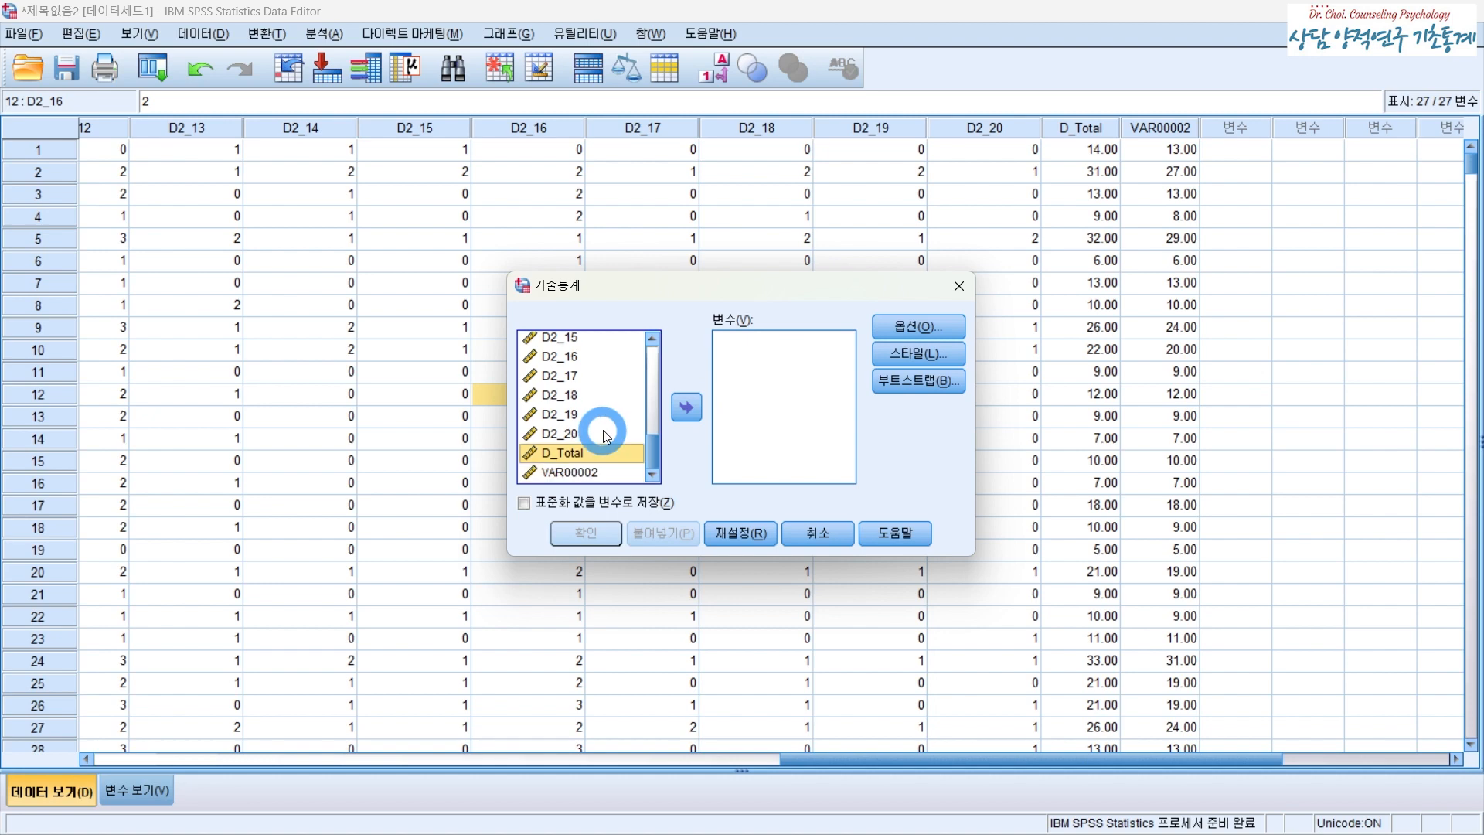
{"action": "left_click", "coordinate": [563, 455]}
{"action": "left_click", "coordinate": [683, 410]}
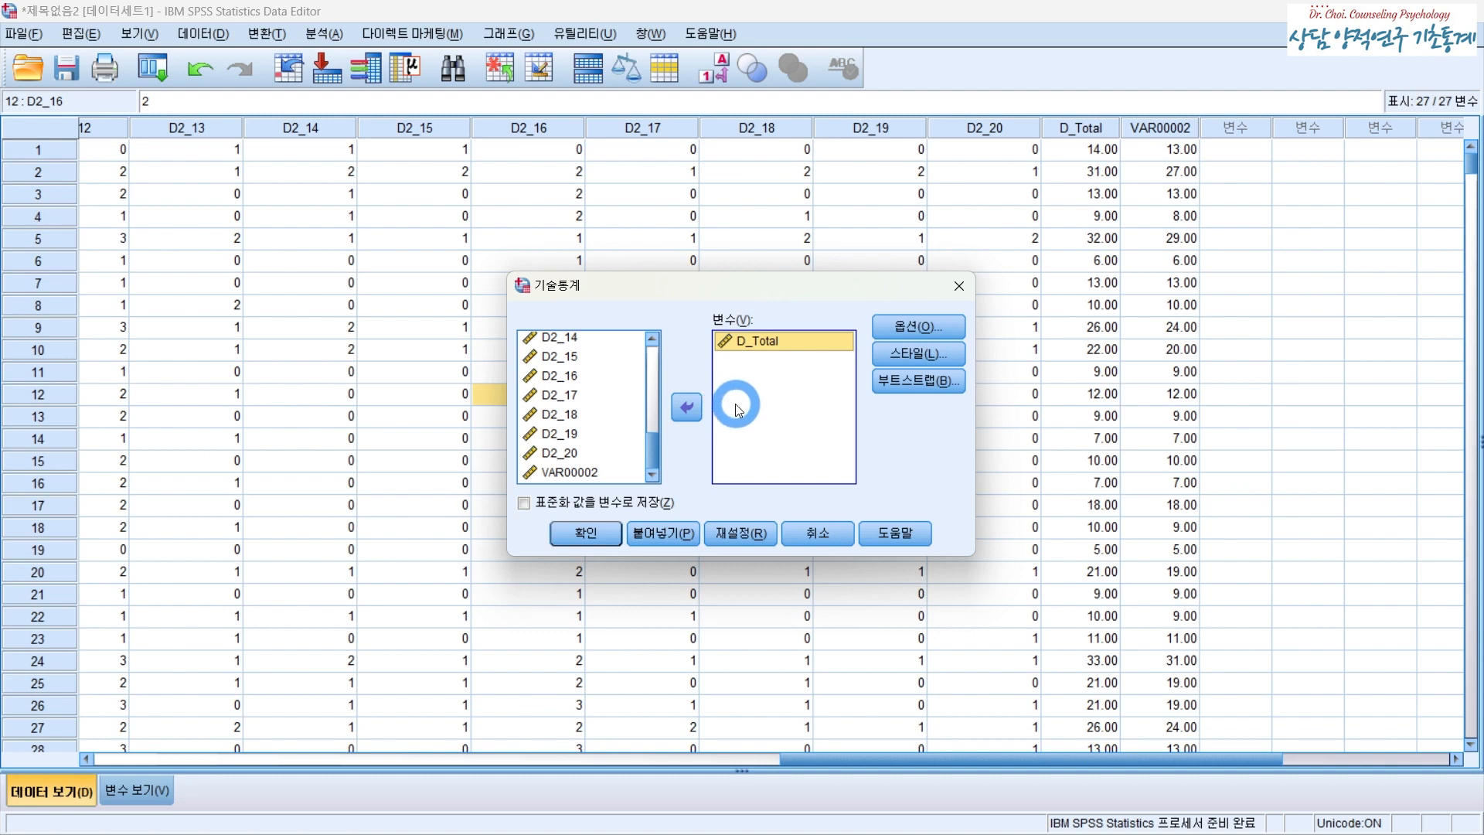
- Keep mean, standard deviation, minimum, maximum, kurtosis and skewness selected in the options and run Descriptives on D_Total
{"action": "left_click", "coordinate": [914, 336]}
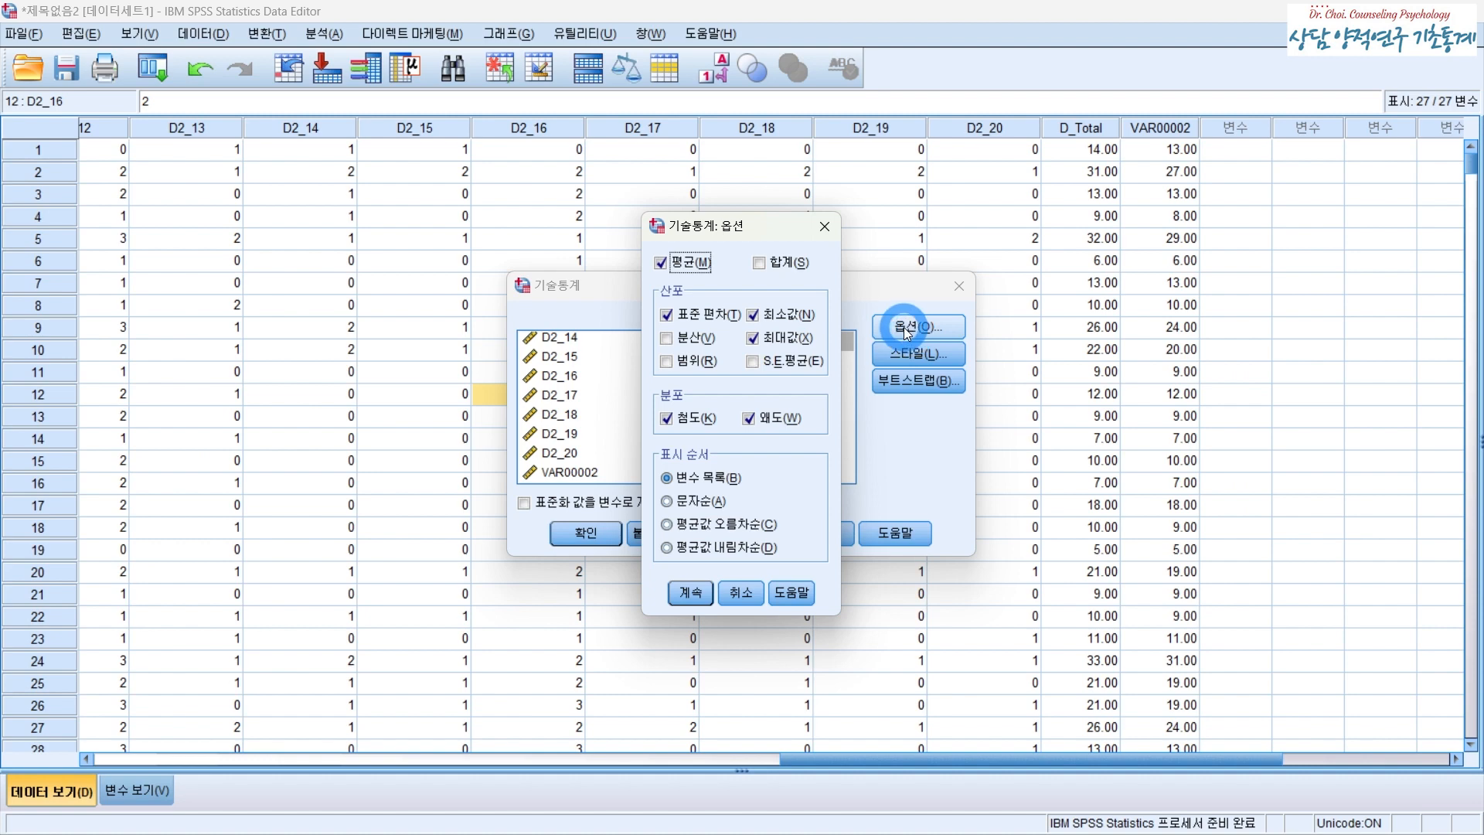
{"action": "left_click", "coordinate": [681, 421]}
{"action": "left_click", "coordinate": [743, 423]}
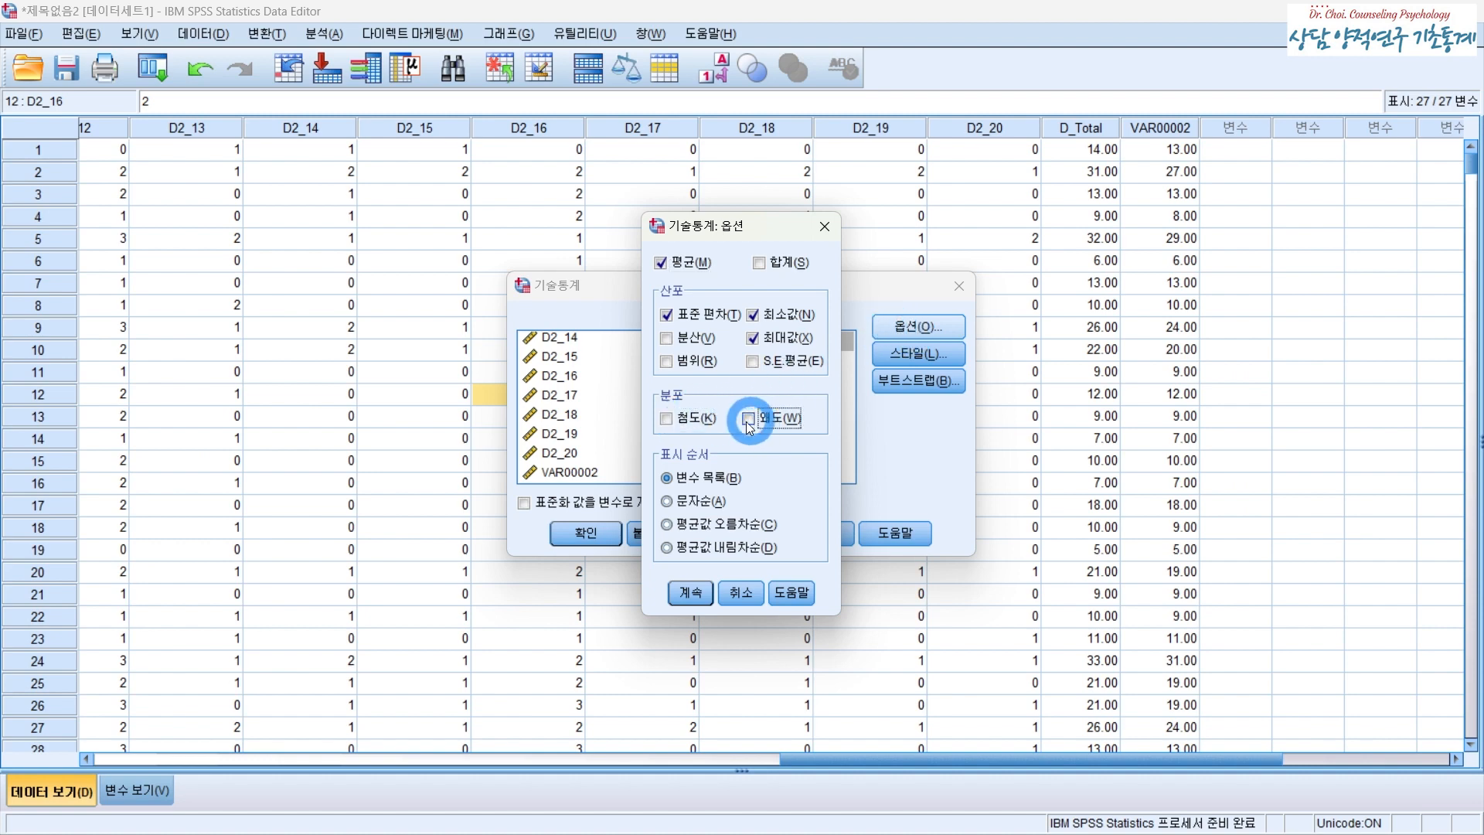
{"action": "left_click", "coordinate": [667, 420]}
{"action": "left_click", "coordinate": [746, 419]}
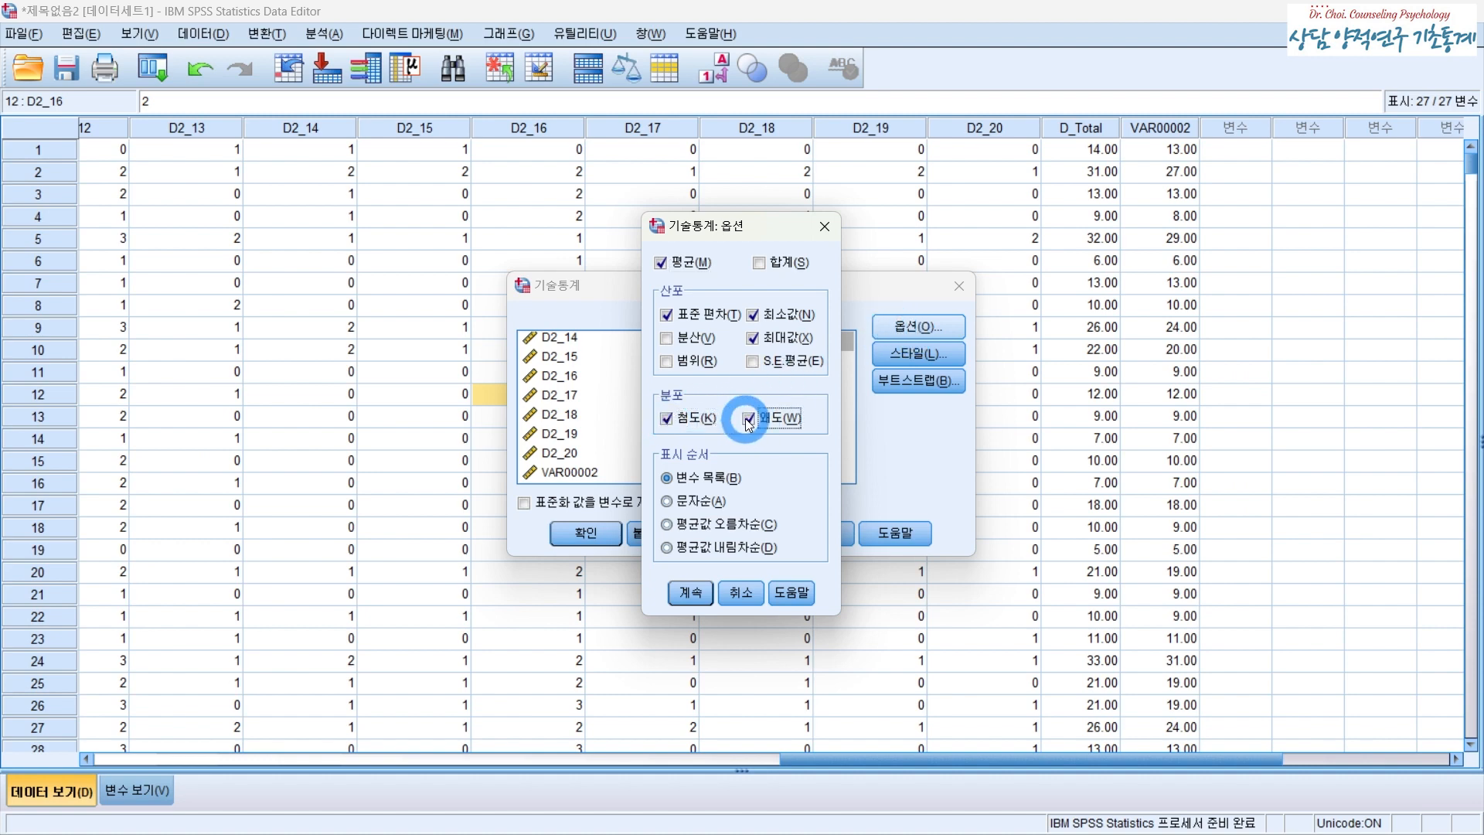
{"action": "left_click", "coordinate": [703, 593]}
{"action": "left_click", "coordinate": [587, 533]}
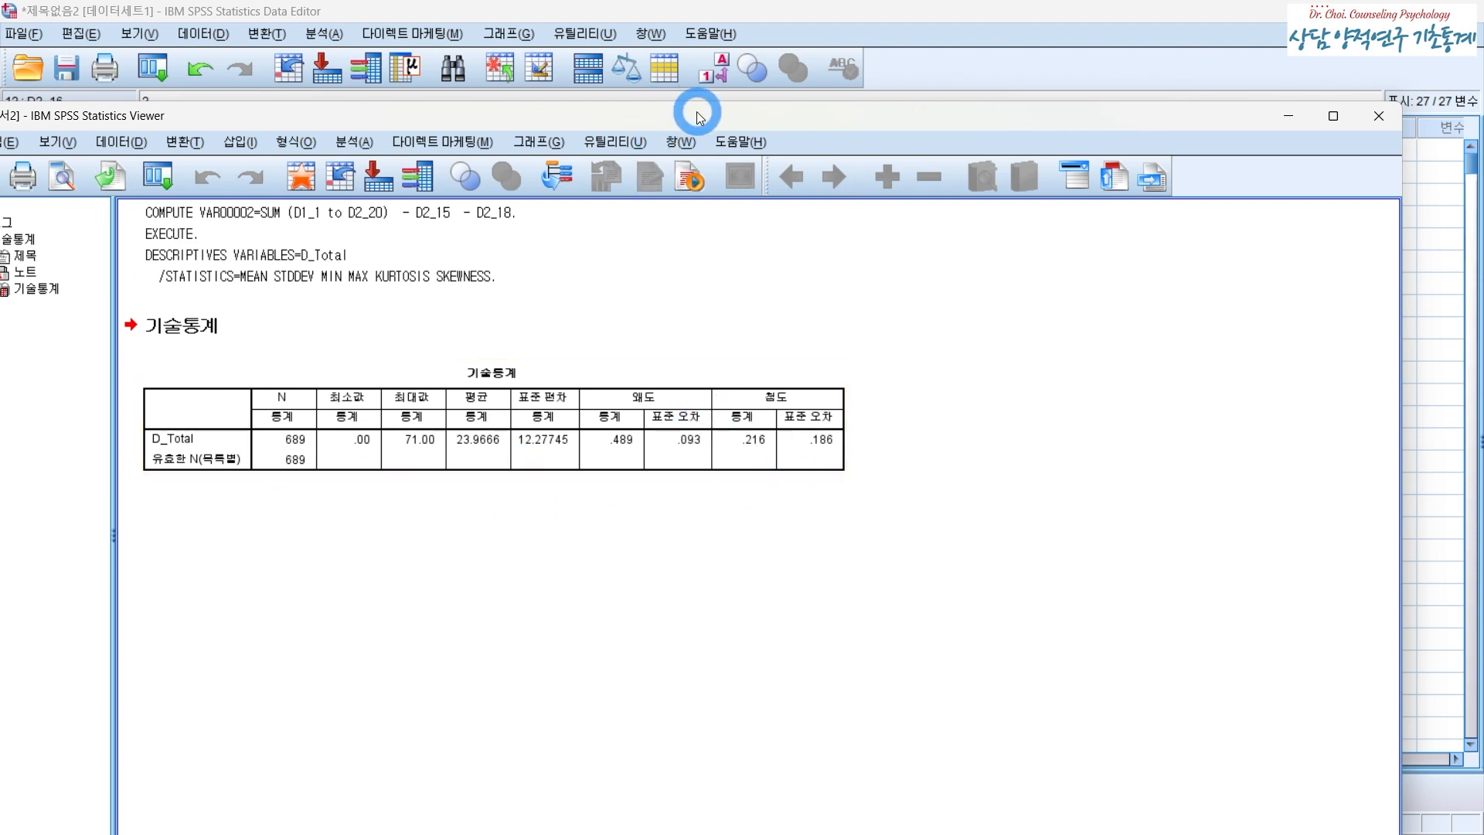
- Reposition the output viewer to inspect the descriptive statistics table, then close it
{"action": "left_click_drag", "start_coordinate": [698, 116], "coordinate": [884, 343]}
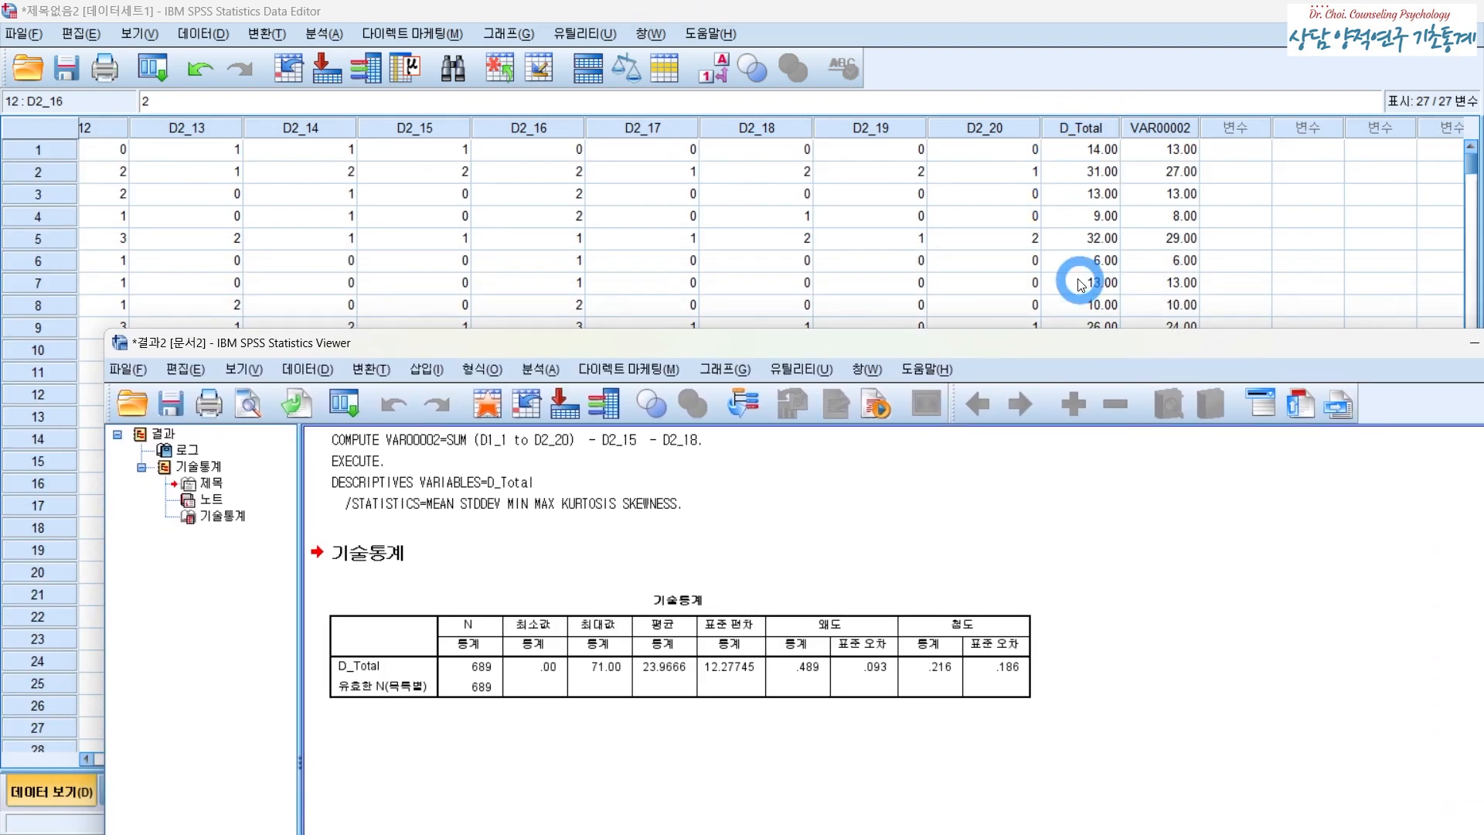
{"action": "left_click_drag", "start_coordinate": [879, 355], "coordinate": [819, 242]}
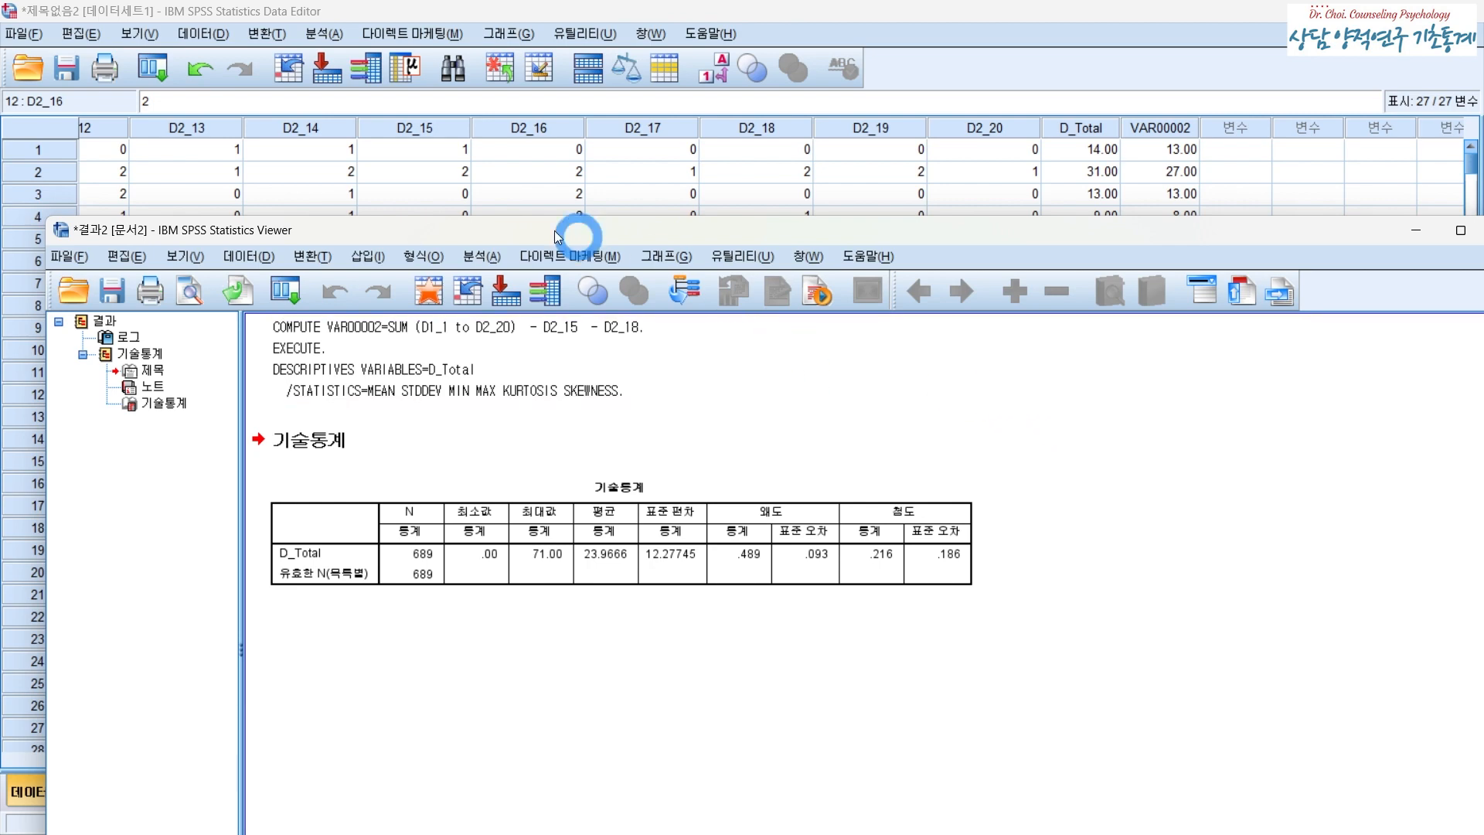
{"action": "left_click_drag", "start_coordinate": [1081, 230], "coordinate": [608, 373]}
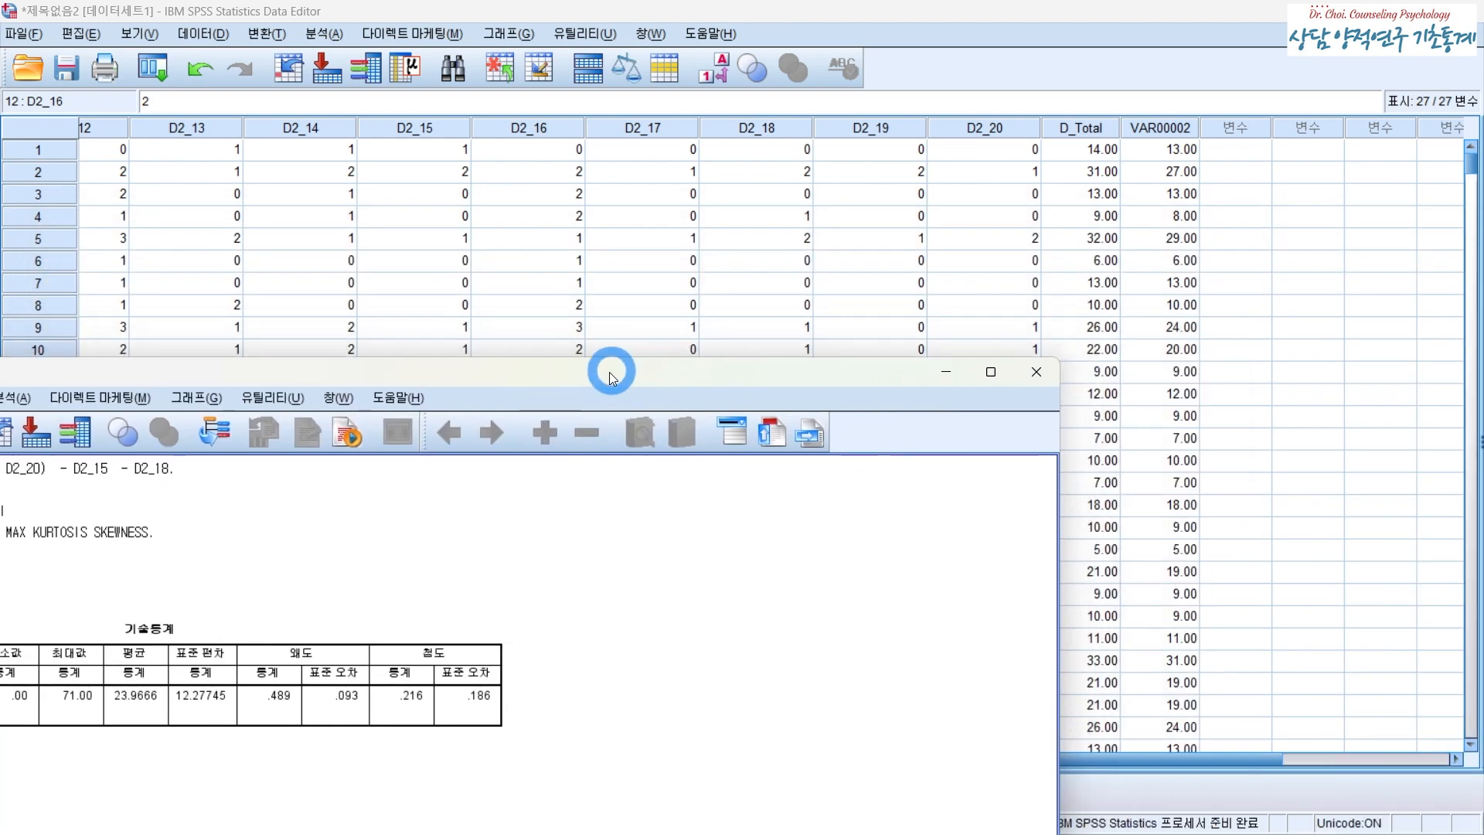
{"action": "left_click", "coordinate": [1045, 373]}
- Open the Explore dialog and place D_Total in the dependent list
{"action": "left_click", "coordinate": [301, 794]}
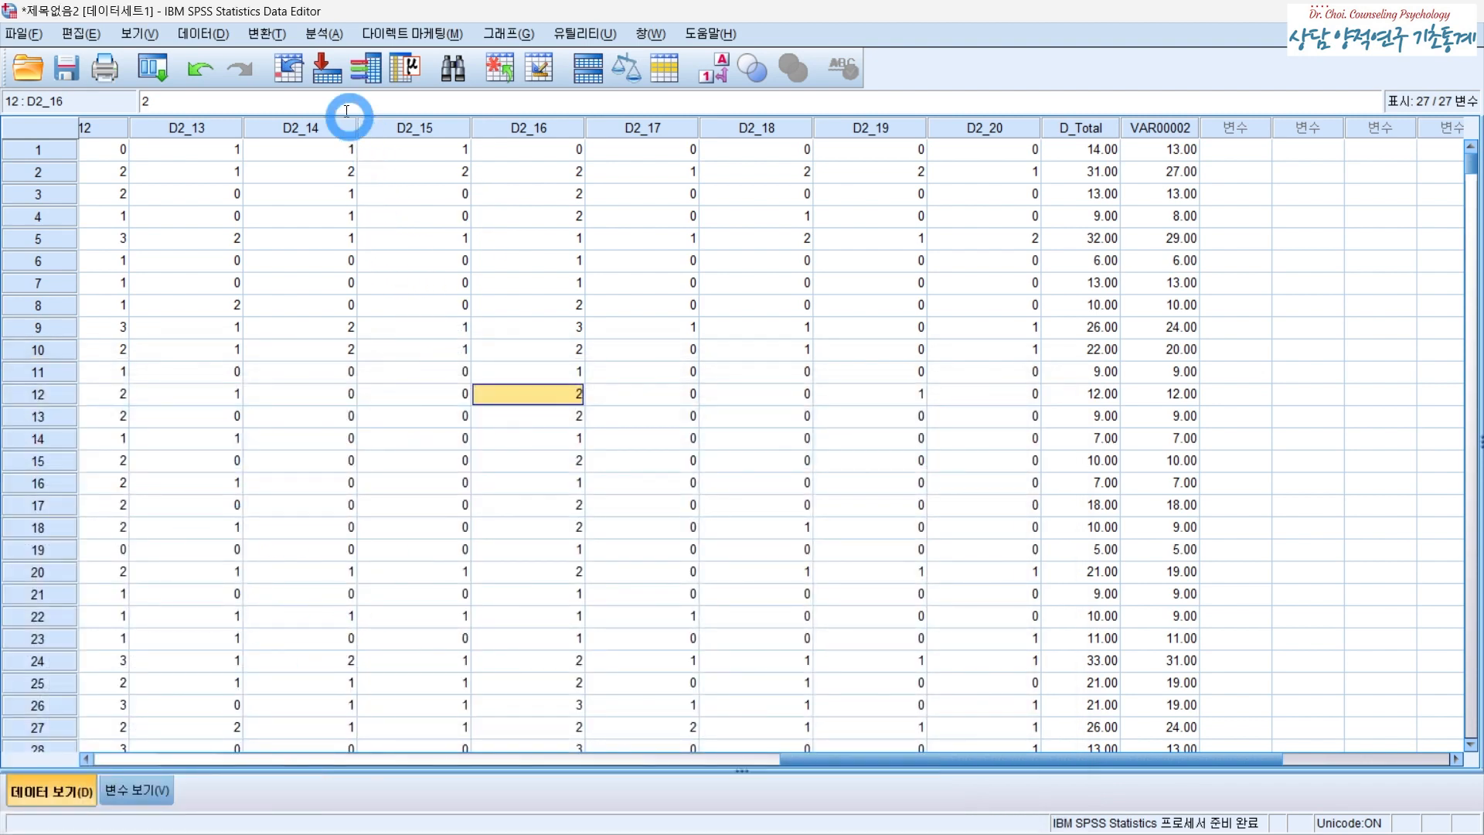
{"action": "left_click", "coordinate": [317, 36]}
{"action": "mouse_move", "coordinate": [290, 37]}
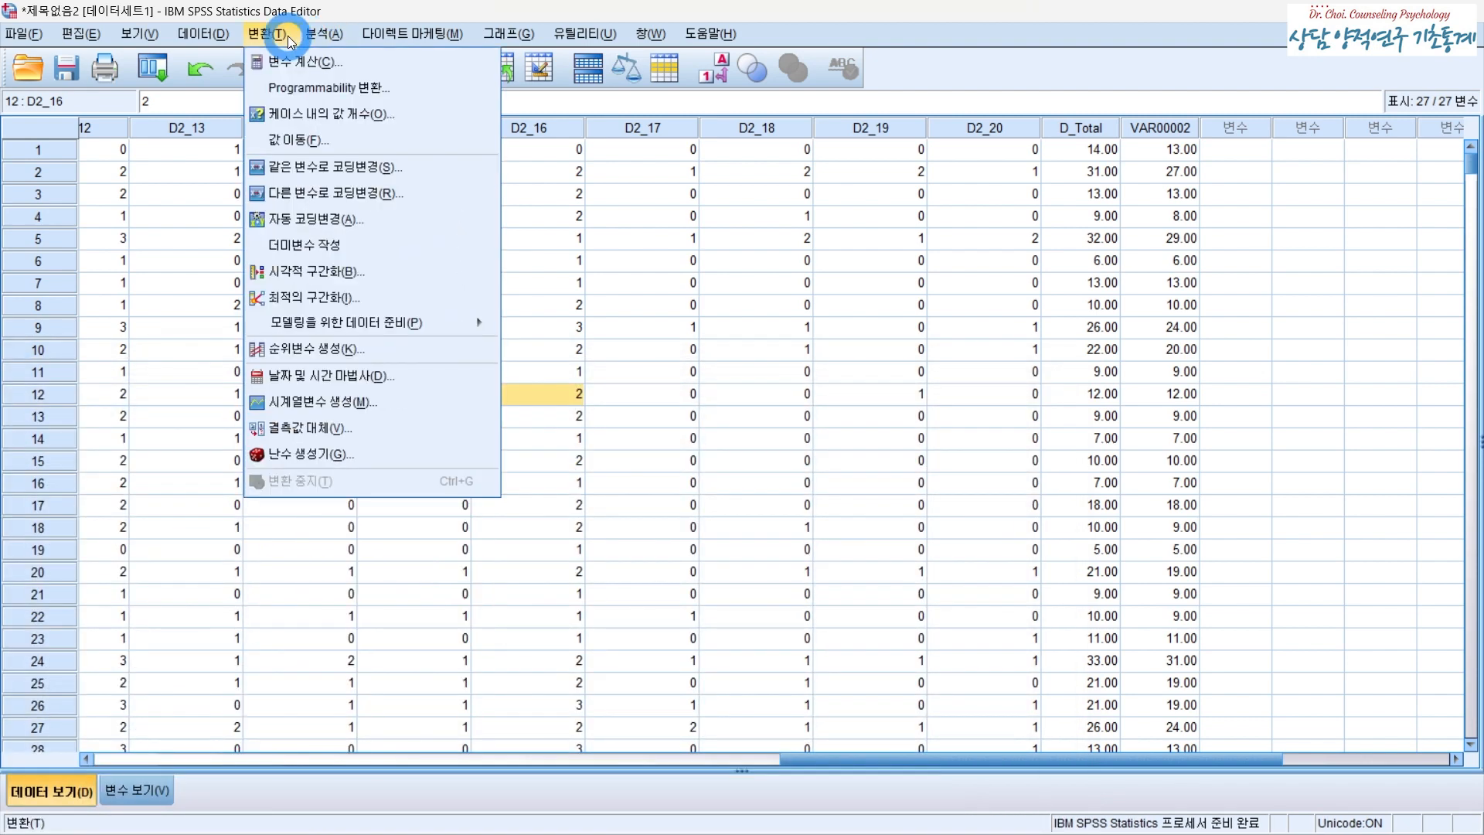
{"action": "mouse_move", "coordinate": [365, 85]}
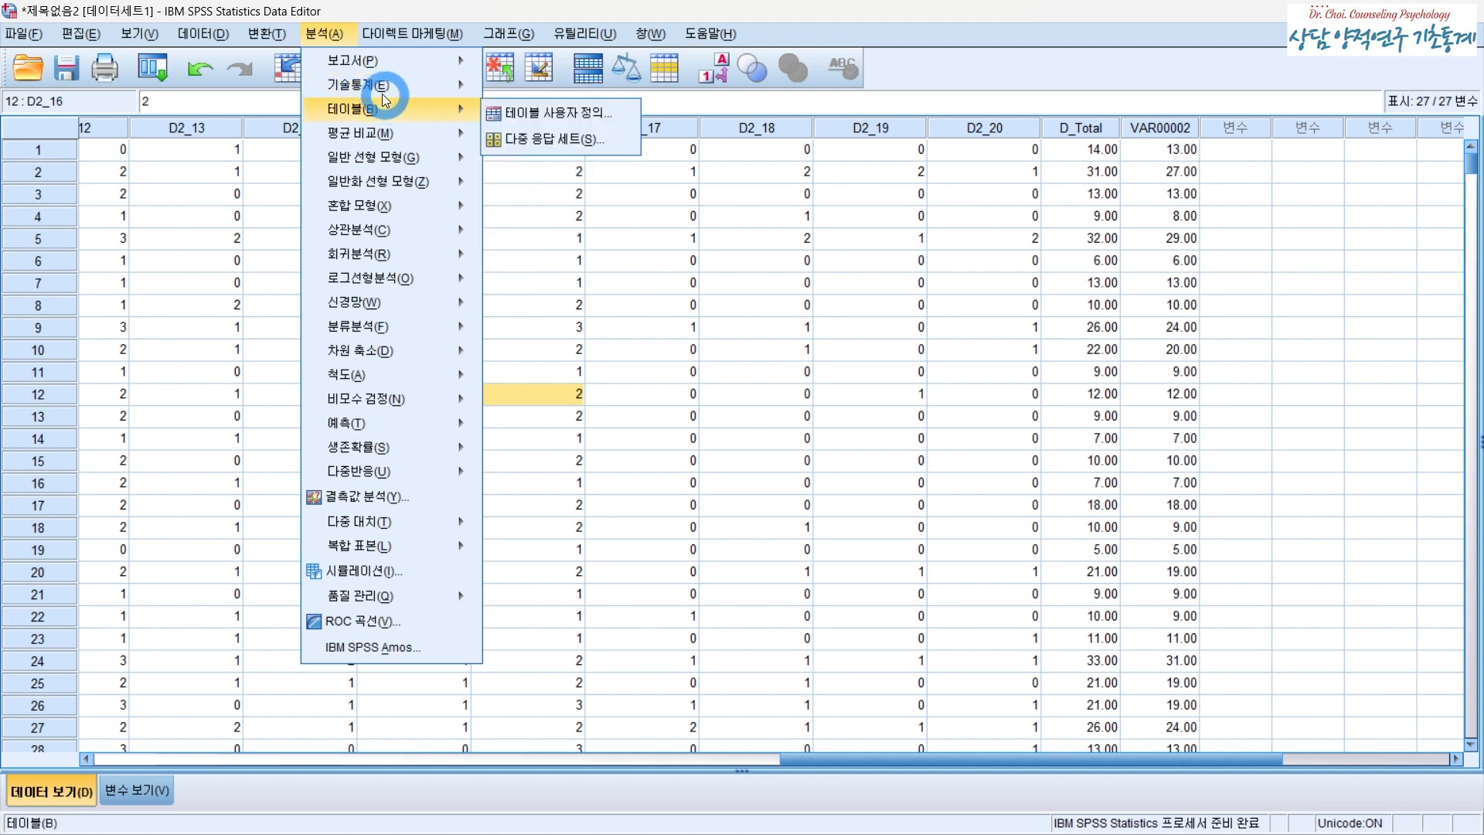
{"action": "left_click", "coordinate": [529, 140]}
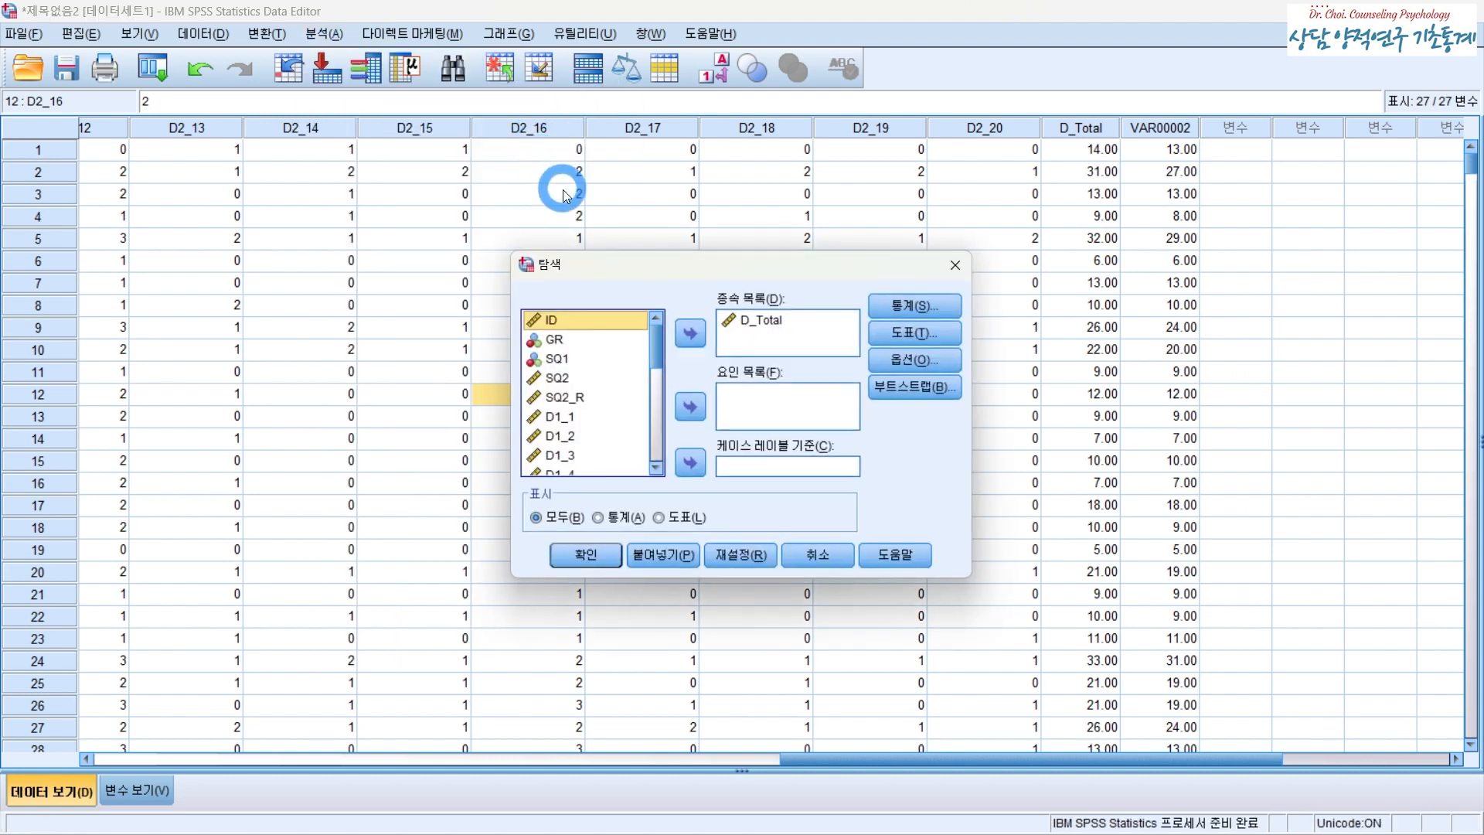
{"action": "left_click", "coordinate": [750, 319]}
{"action": "left_click", "coordinate": [691, 333]}
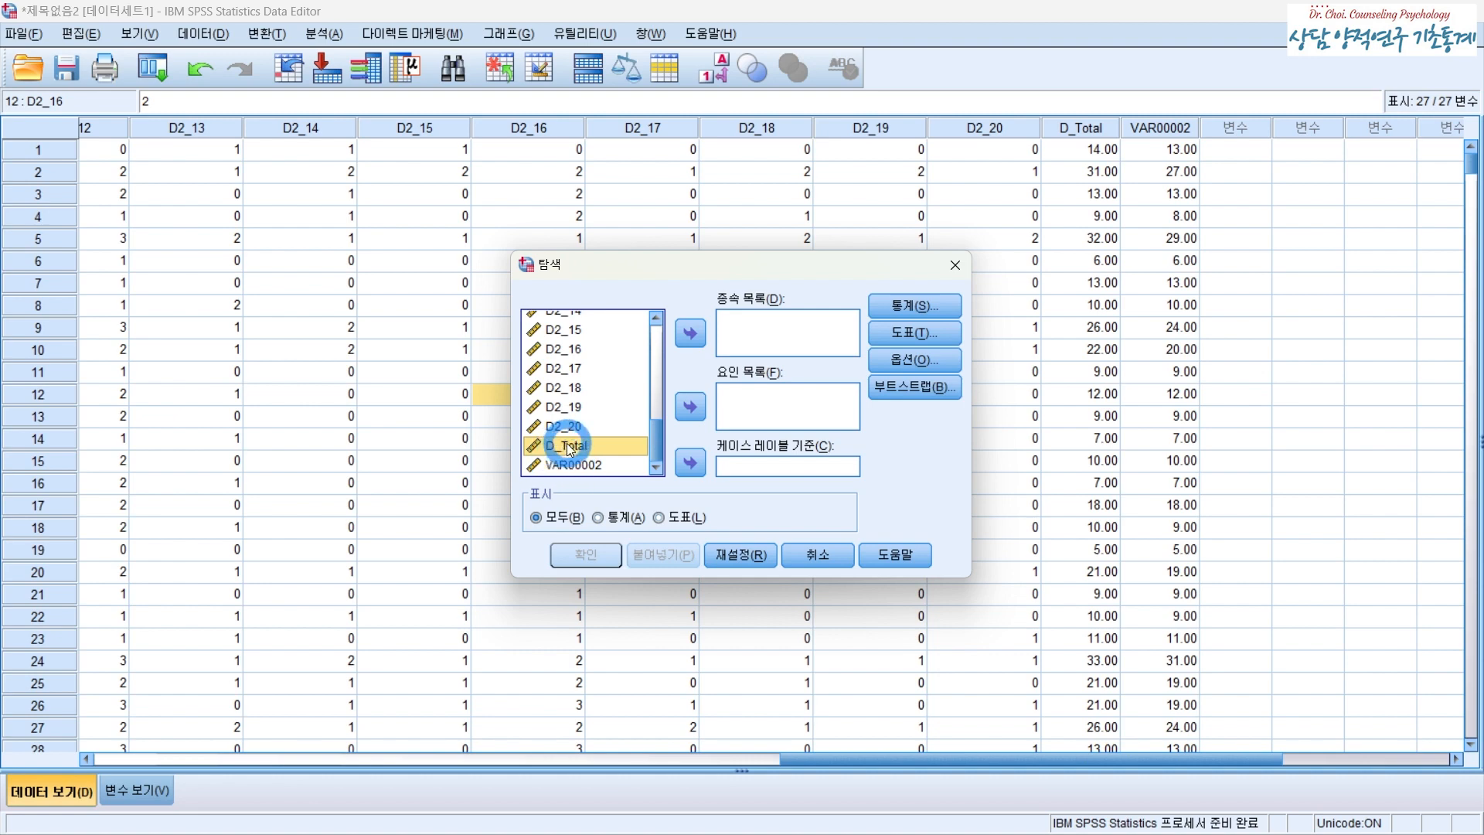
{"action": "left_click", "coordinate": [694, 329]}
{"action": "left_click", "coordinate": [771, 337]}
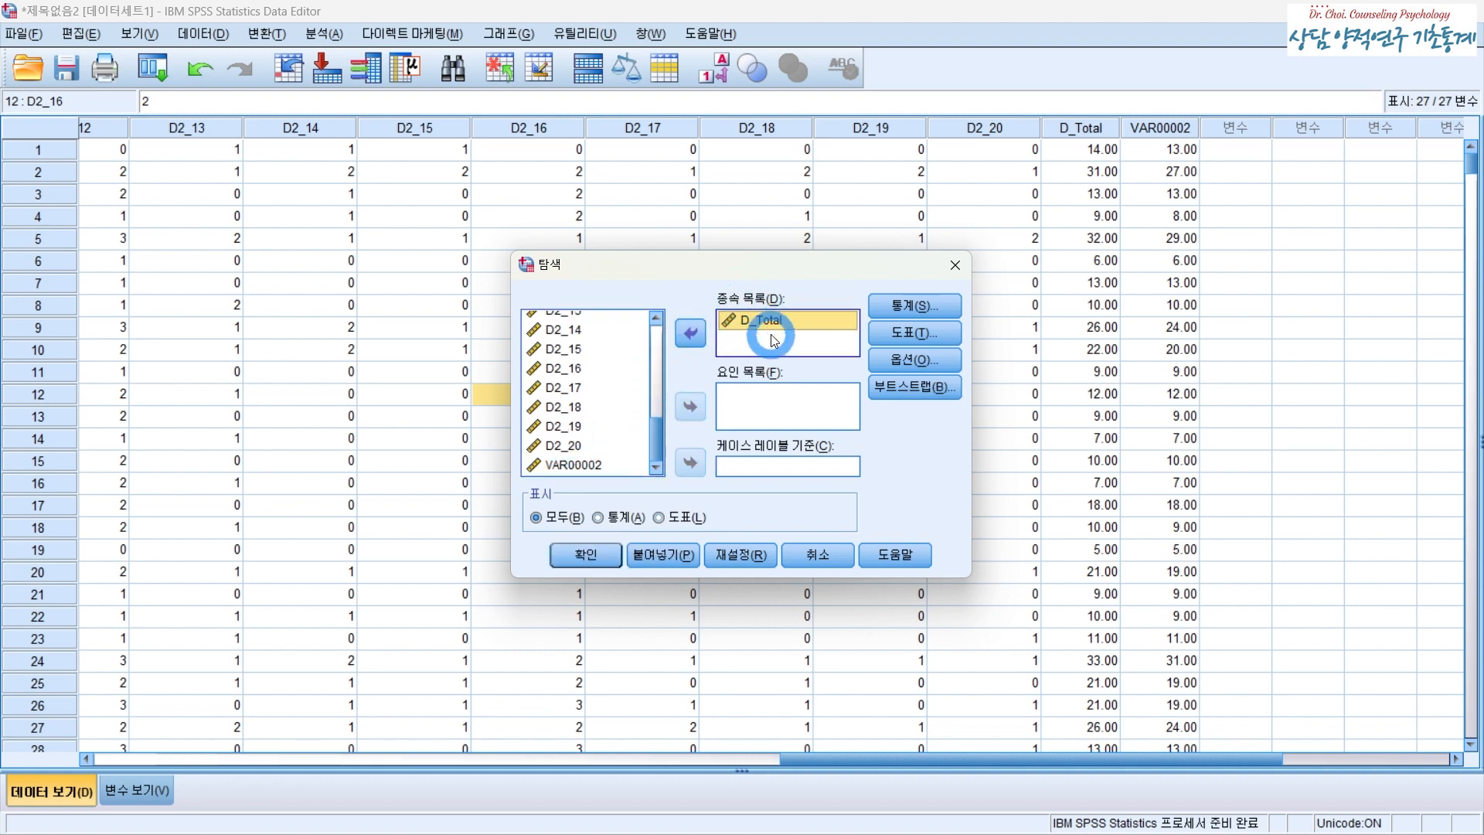
- Keep normality plots with tests enabled in Explore plots and run the Explore analysis on D_Total
{"action": "left_click", "coordinate": [912, 329]}
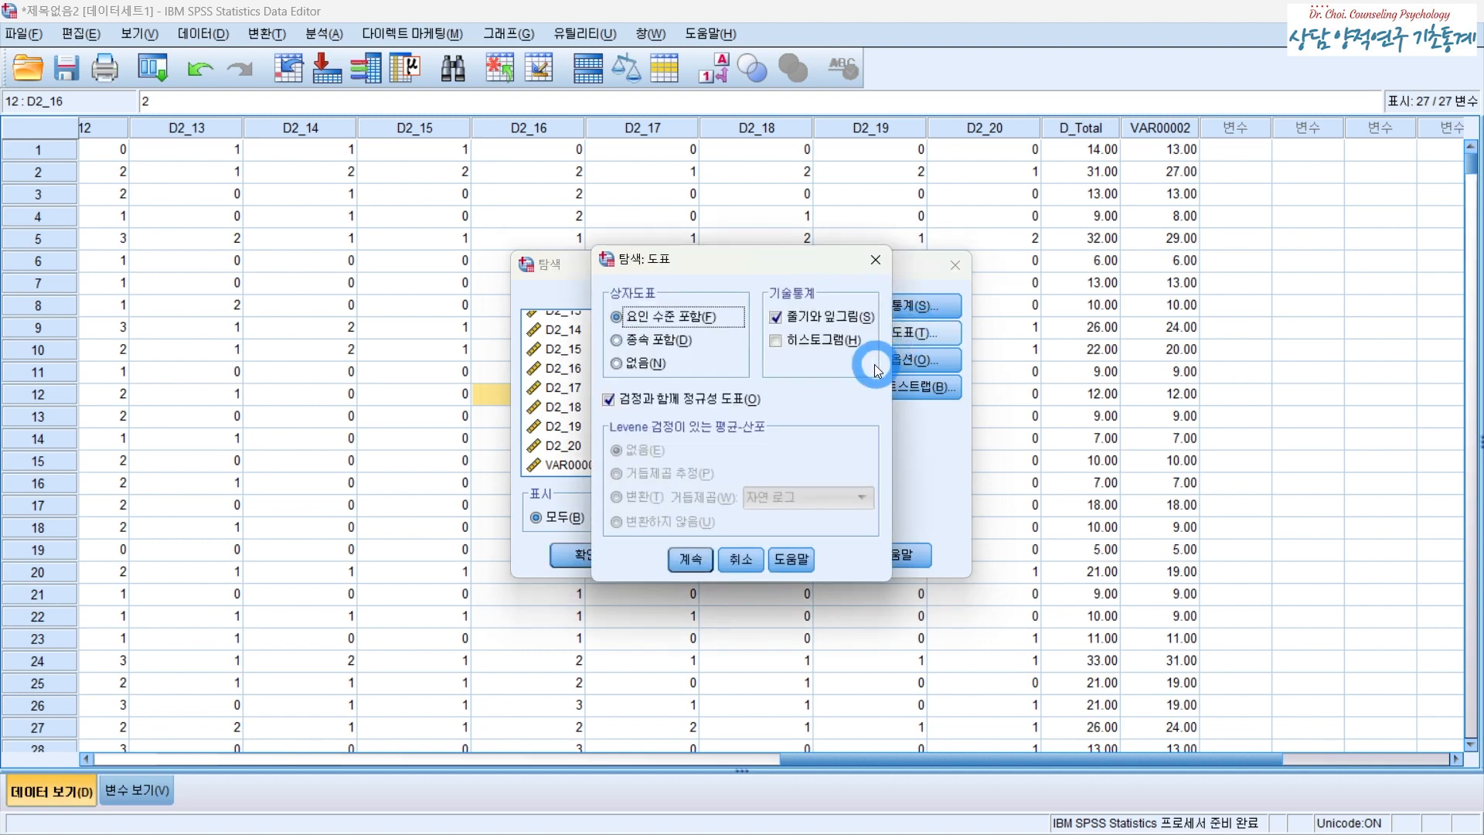
{"action": "left_click", "coordinate": [615, 399]}
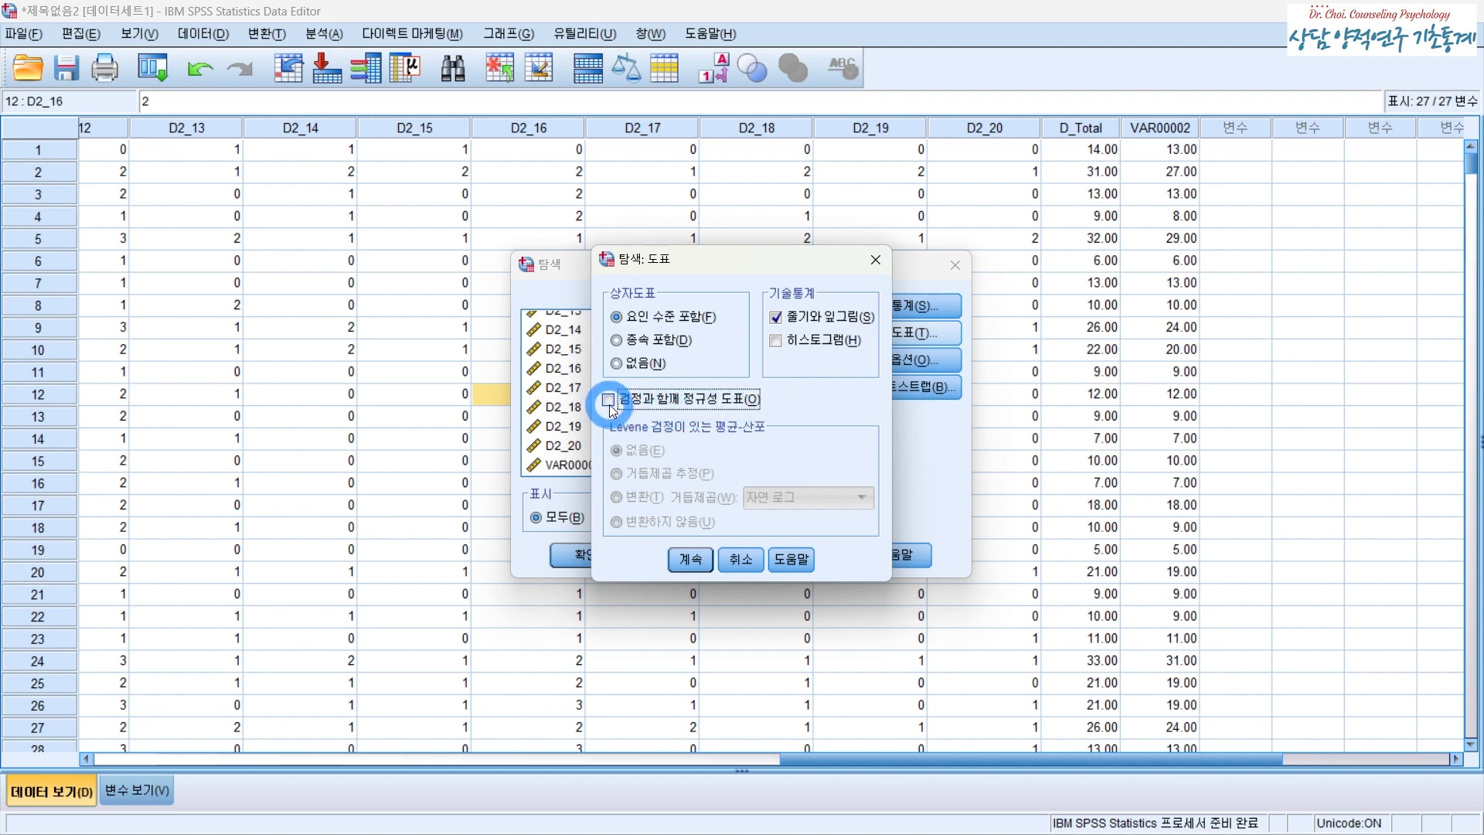
{"action": "left_click", "coordinate": [609, 400]}
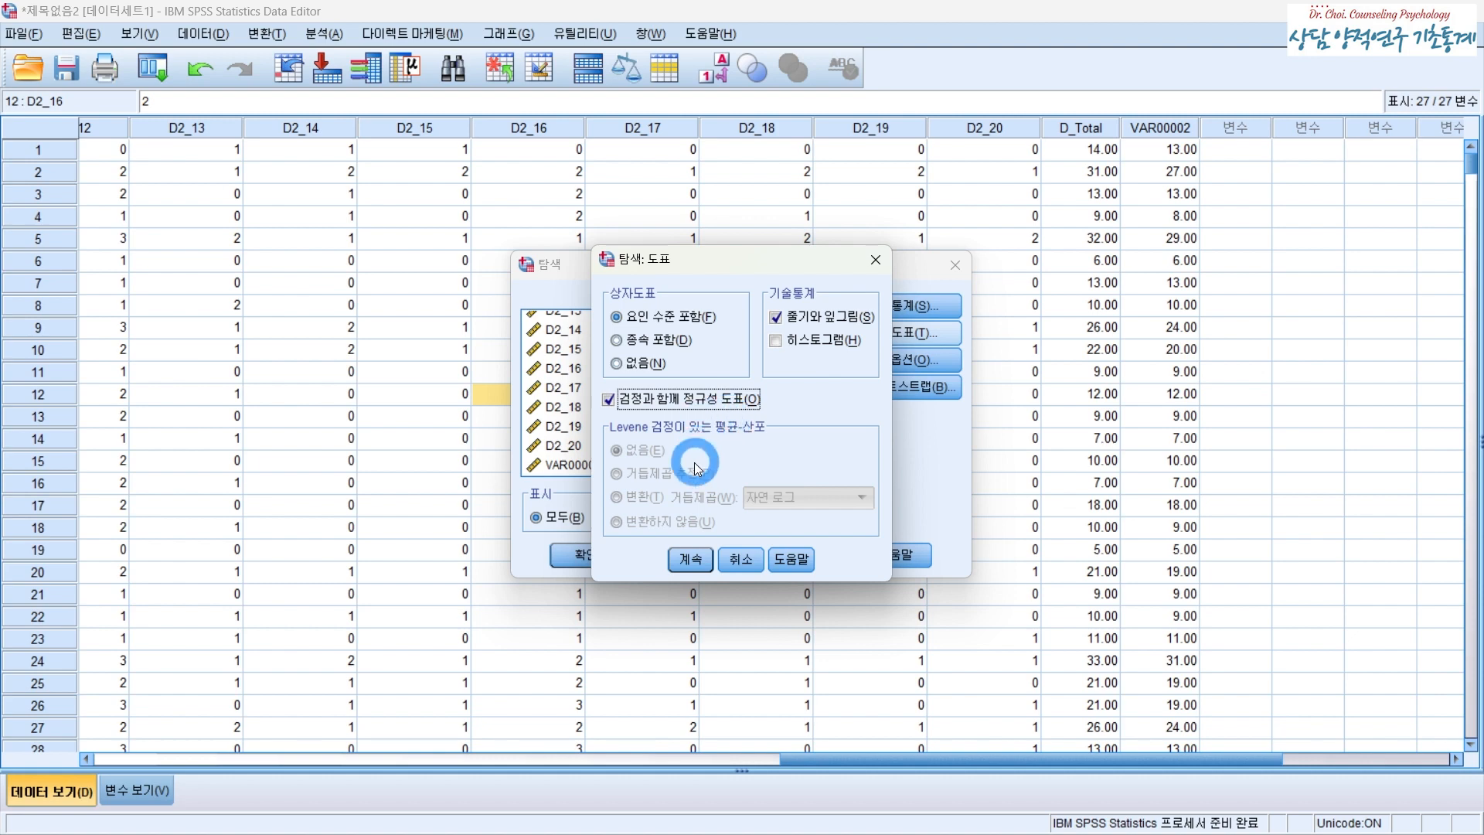
{"action": "left_click", "coordinate": [688, 558]}
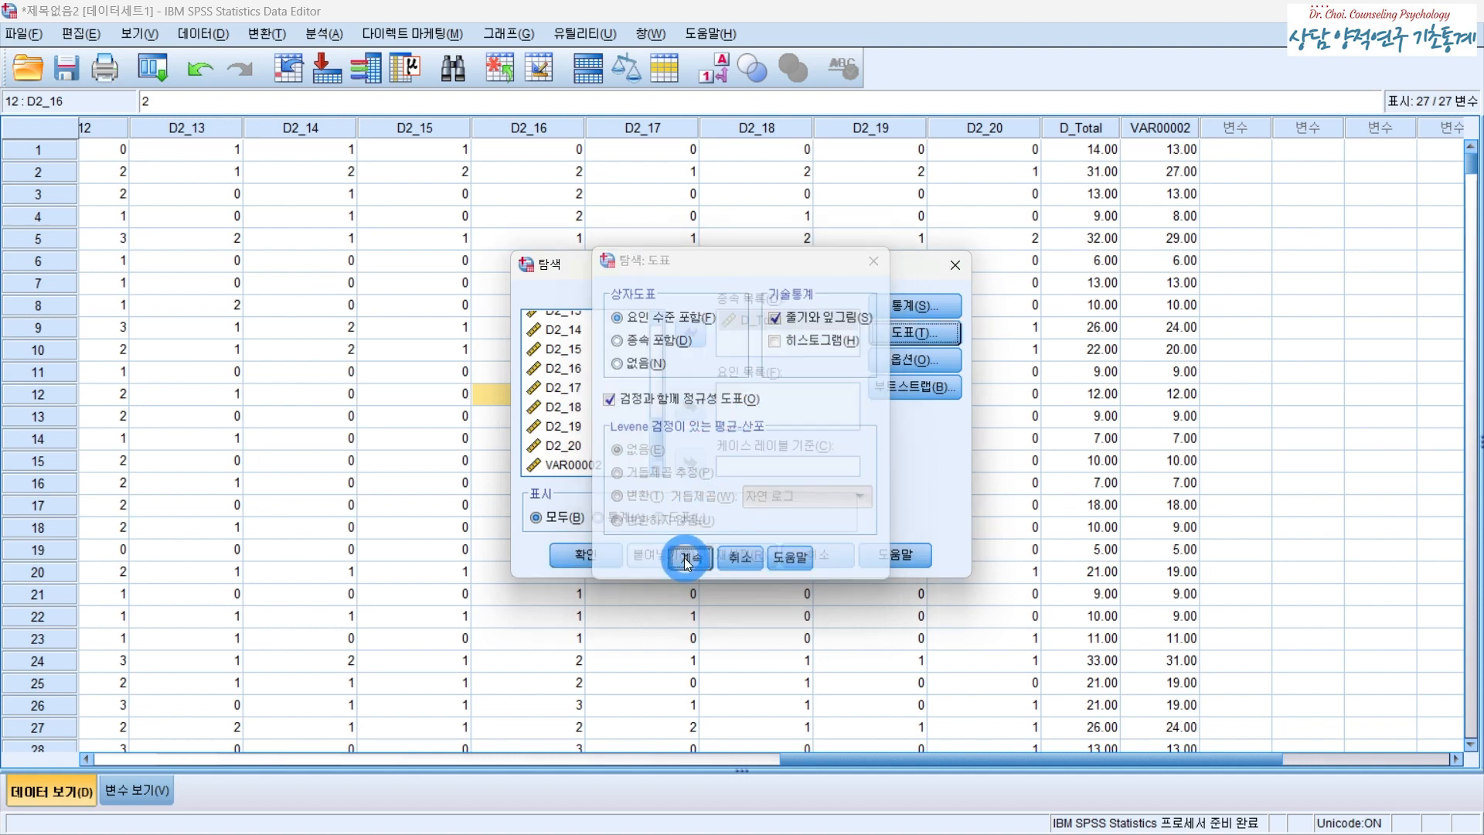
{"action": "left_click", "coordinate": [582, 564]}
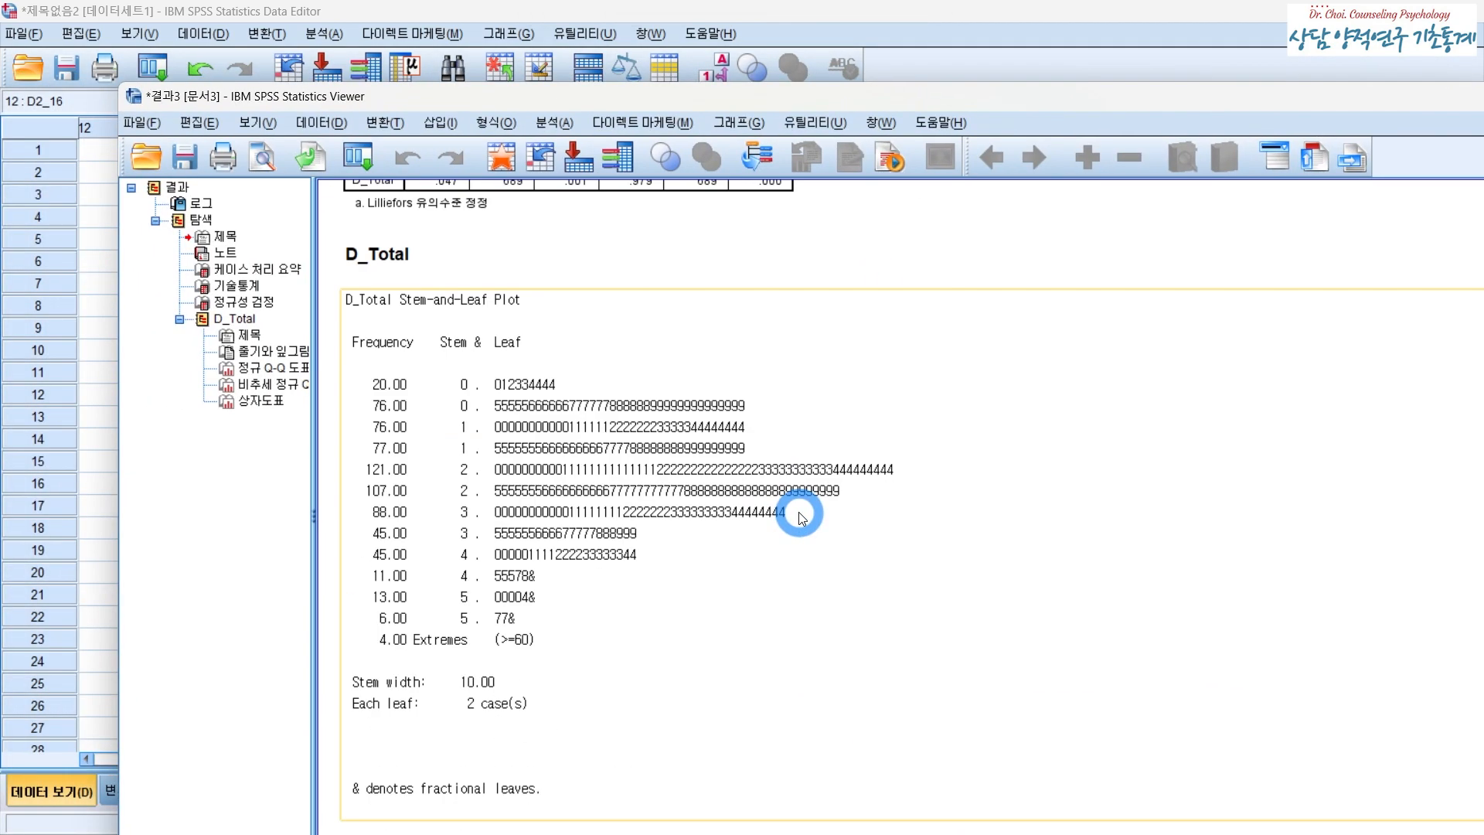
- Review the normality tests and stem-and-leaf plot in the output, then close the viewer
{"action": "scroll", "coordinate": [800, 506], "scroll_direction": "up", "scroll_amount": 5}
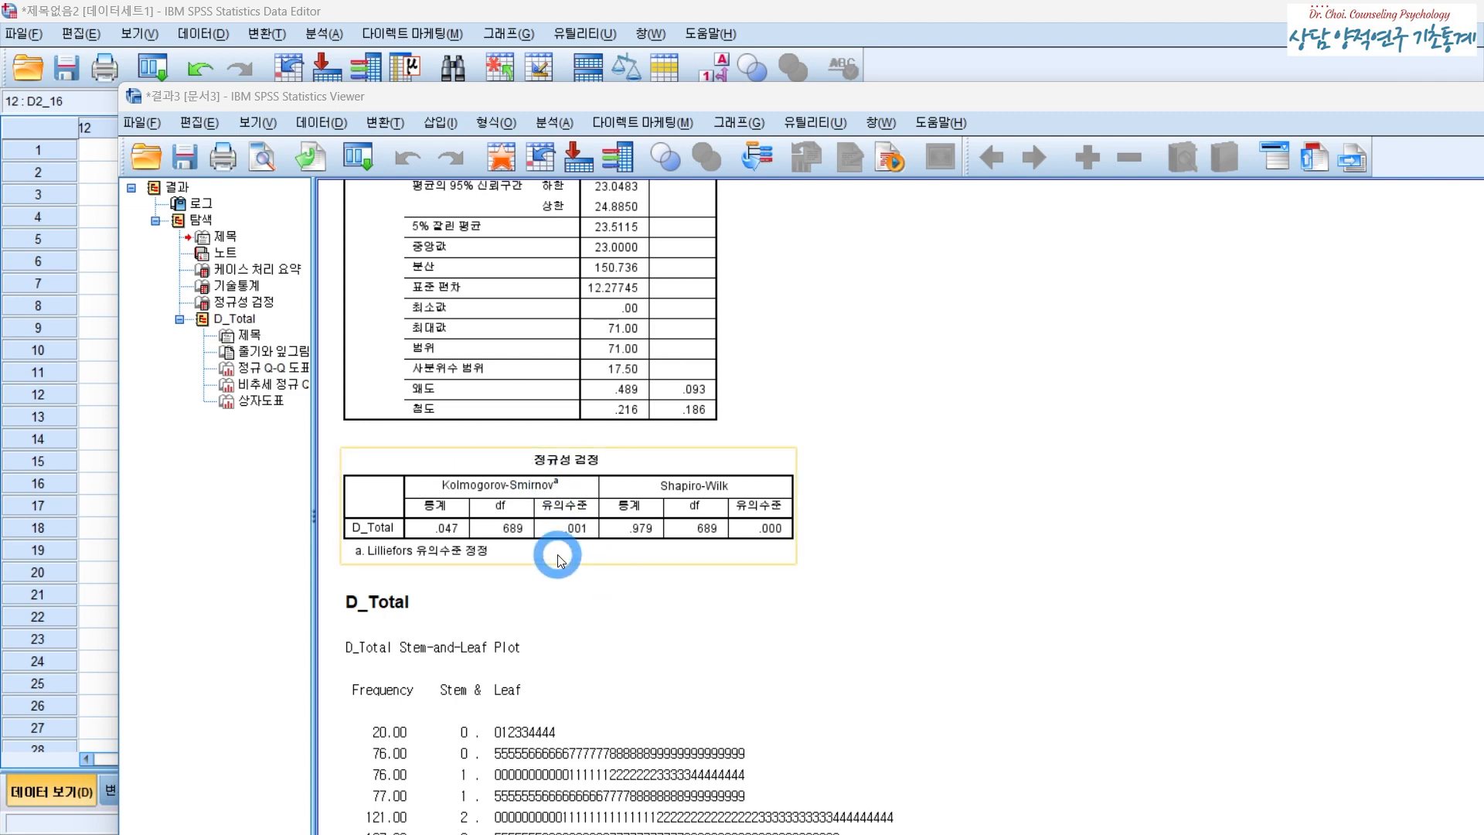
{"action": "scroll", "coordinate": [557, 553], "scroll_direction": "down", "scroll_amount": 3}
{"action": "scroll", "coordinate": [558, 558], "scroll_direction": "up", "scroll_amount": 2}
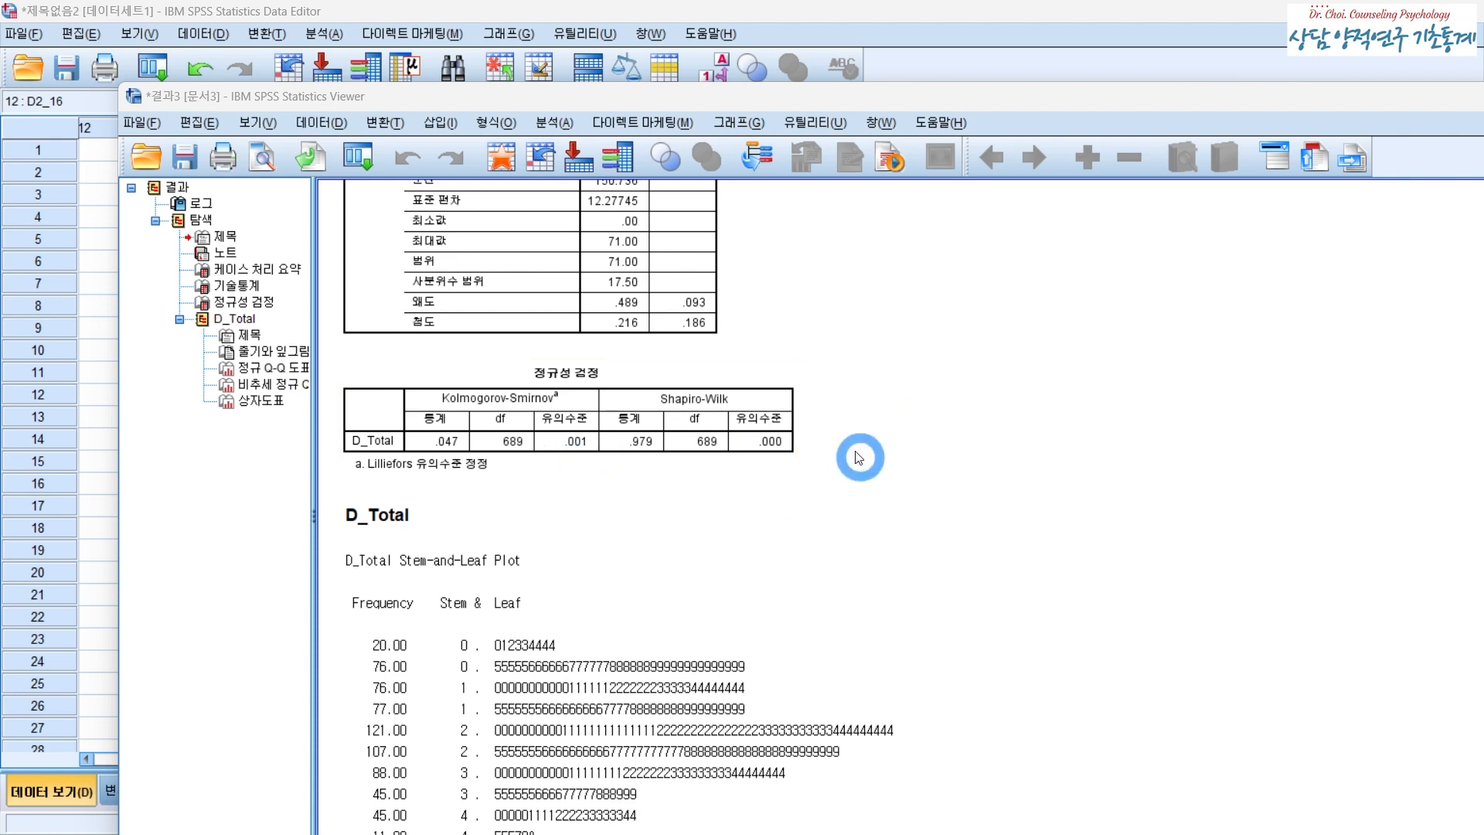
{"action": "left_click", "coordinate": [946, 36]}
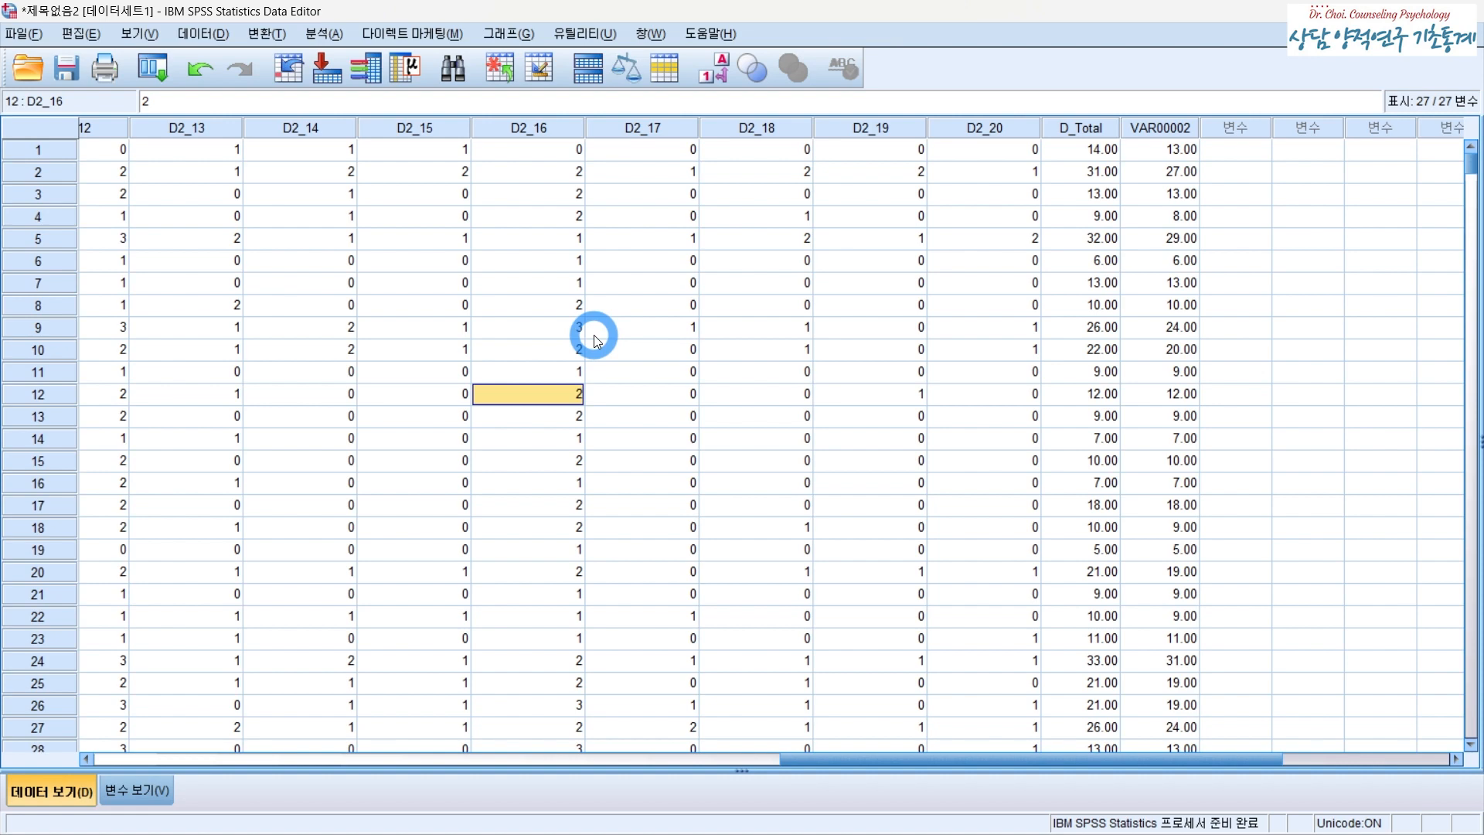
{"action": "left_click", "coordinate": [325, 35]}
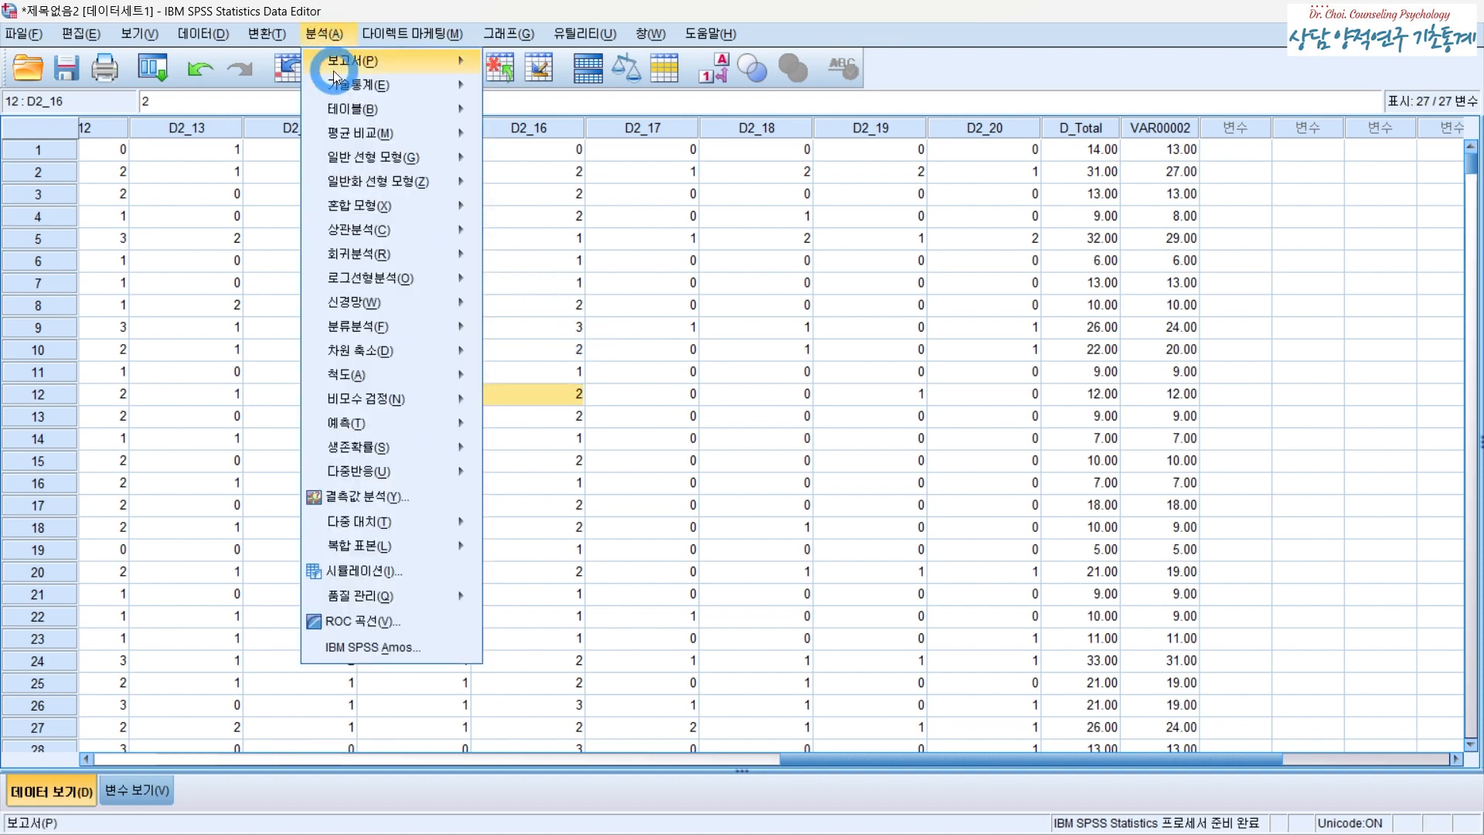
{"action": "mouse_move", "coordinate": [357, 83]}
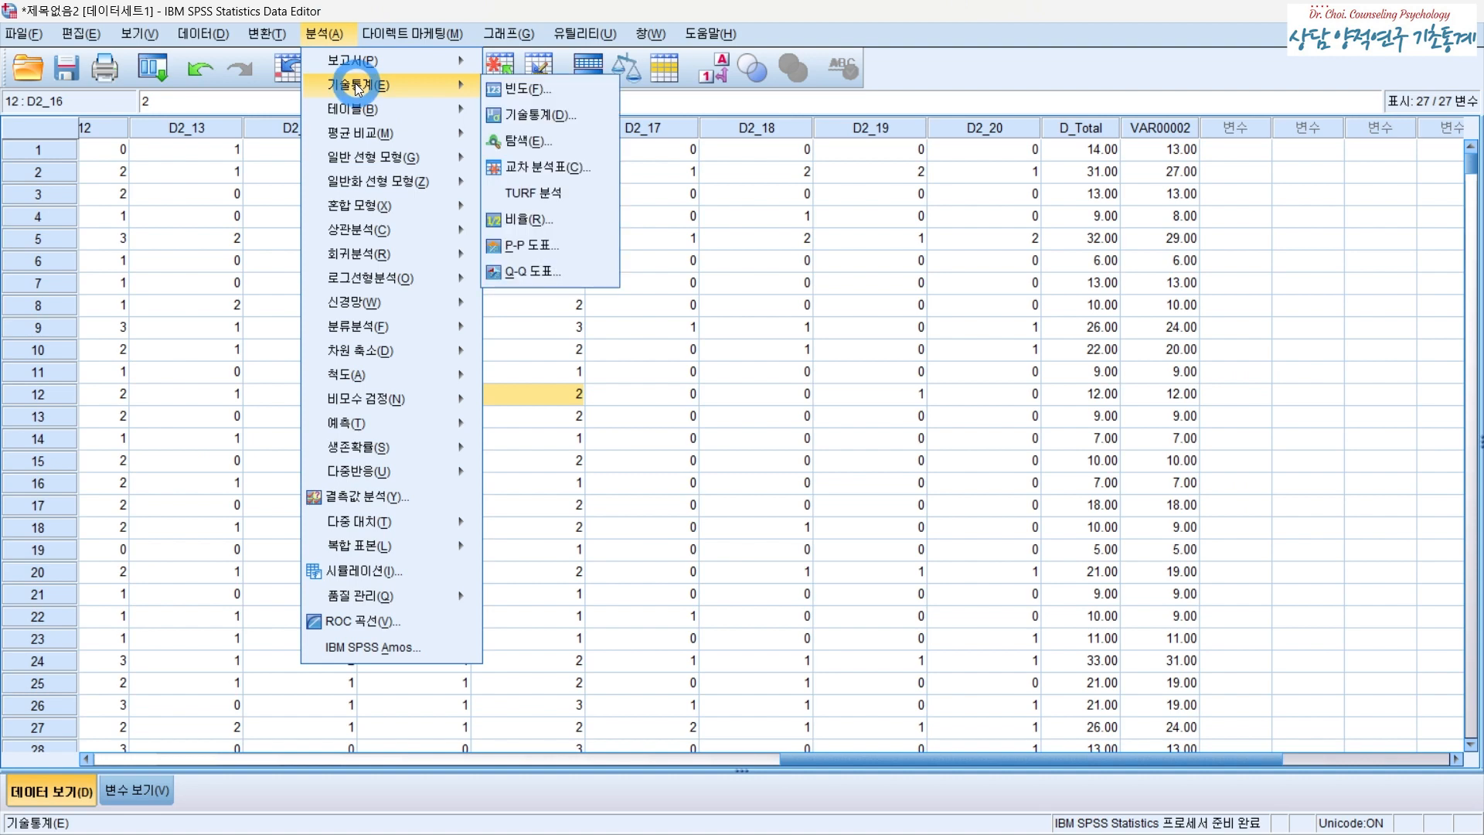
{"action": "left_click", "coordinate": [541, 140]}
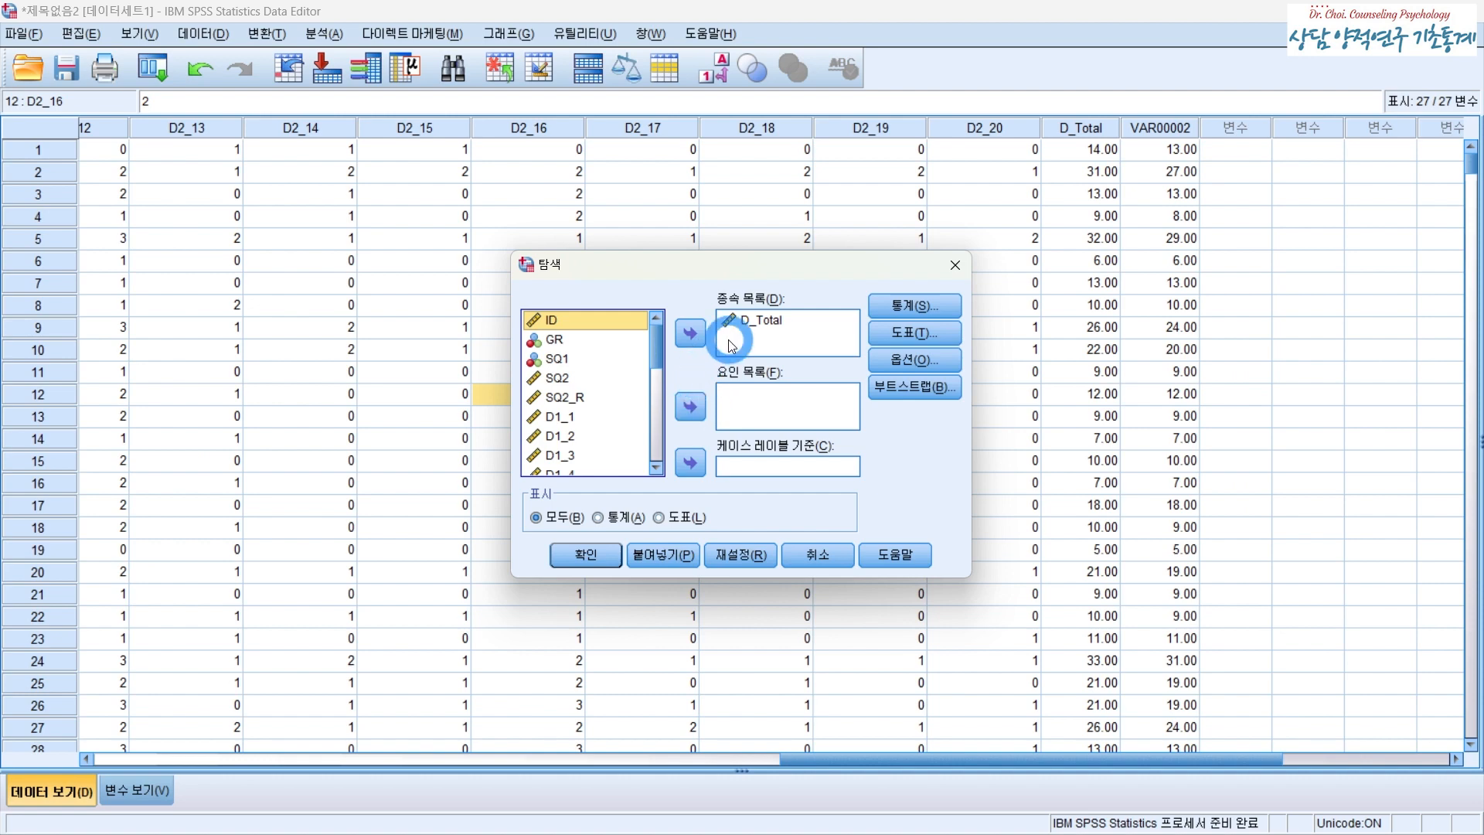
{"action": "left_click", "coordinate": [907, 329]}
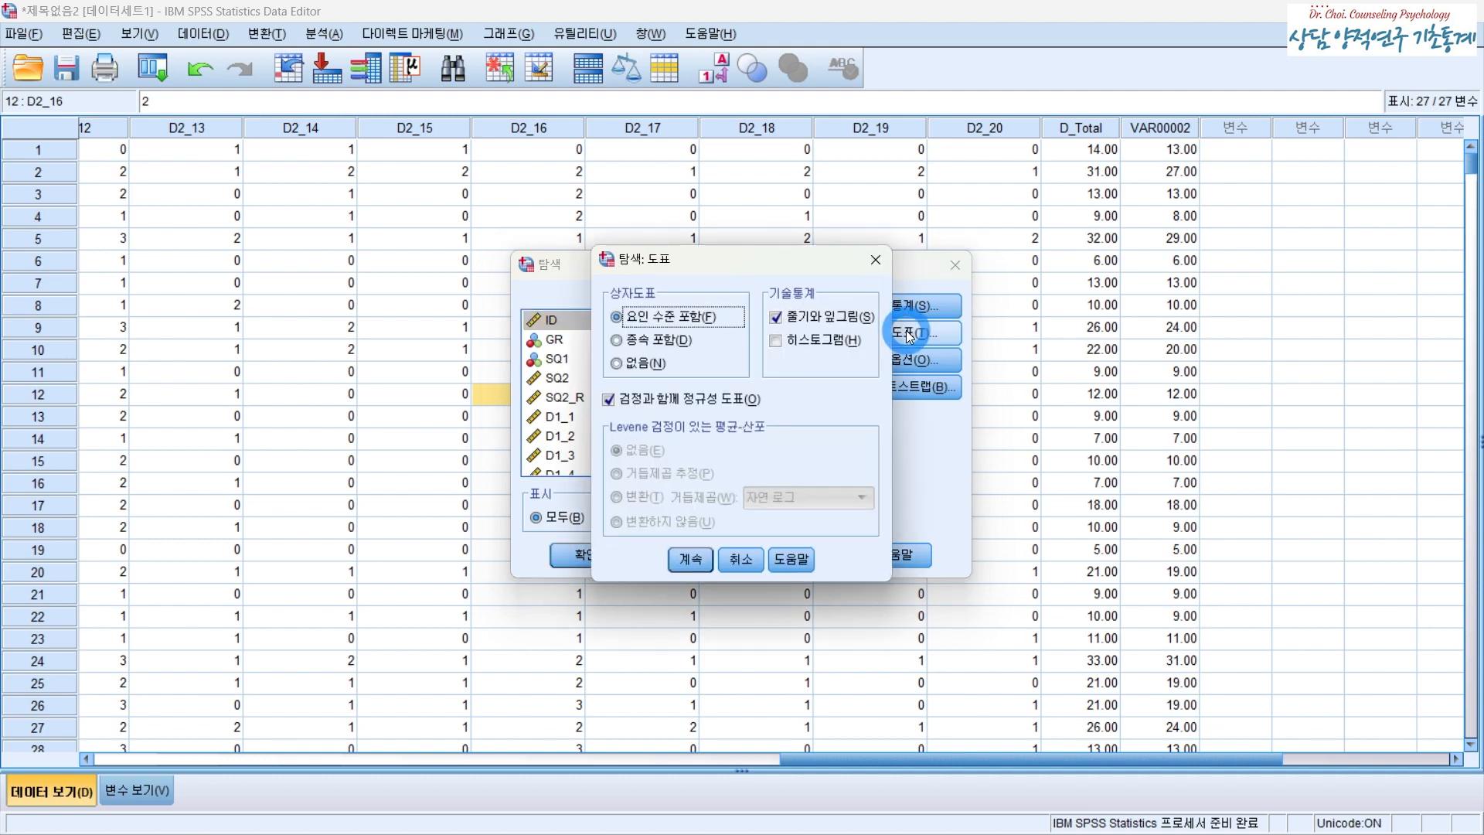
{"action": "left_click", "coordinate": [808, 341]}
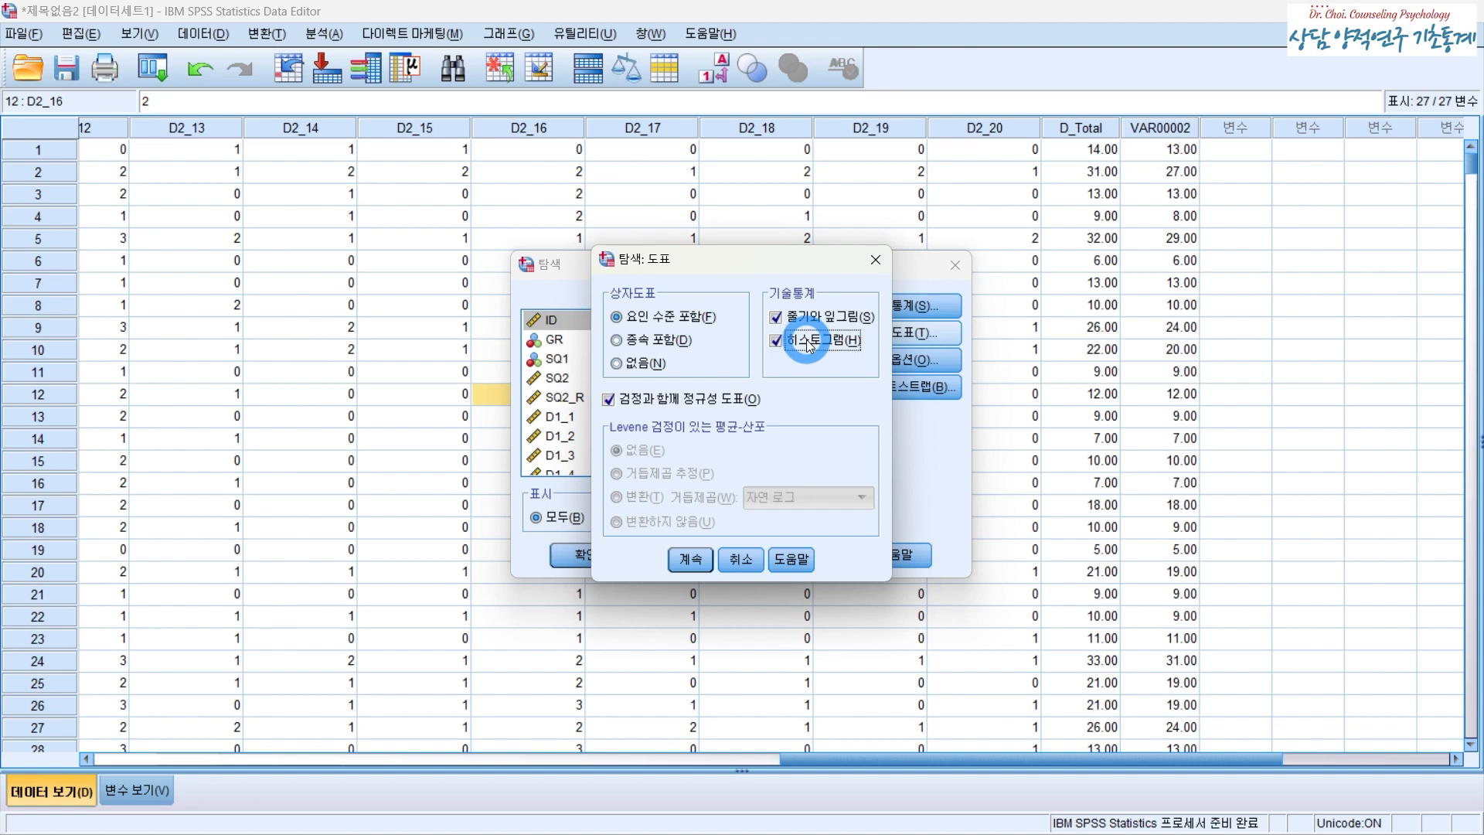
{"action": "left_click", "coordinate": [684, 556]}
{"action": "left_click", "coordinate": [829, 555]}
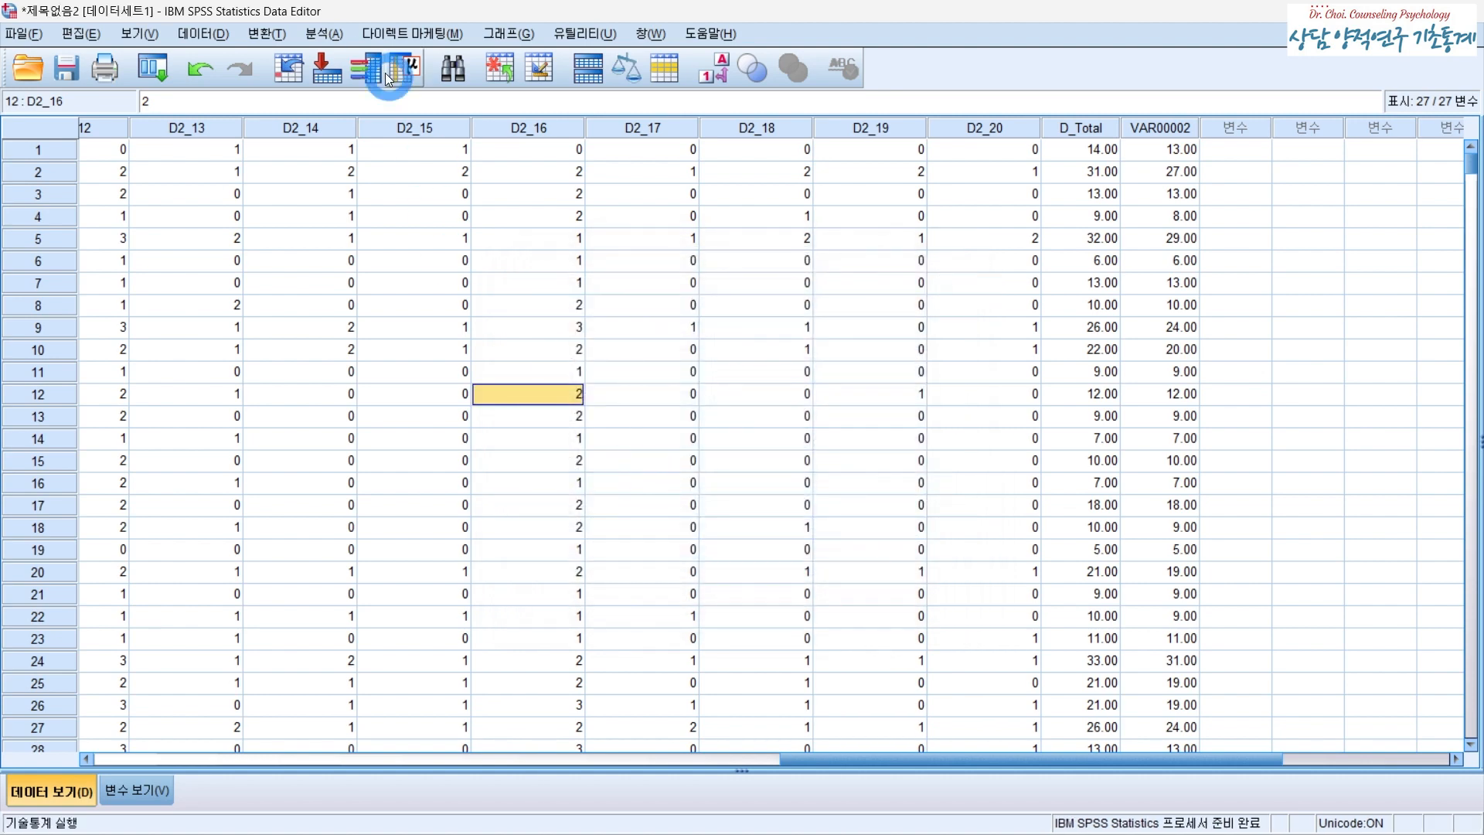
- Run Frequencies on D_Total with a histogram showing the normal curve, then review and close the output
{"action": "left_click", "coordinate": [324, 35]}
{"action": "mouse_move", "coordinate": [358, 86]}
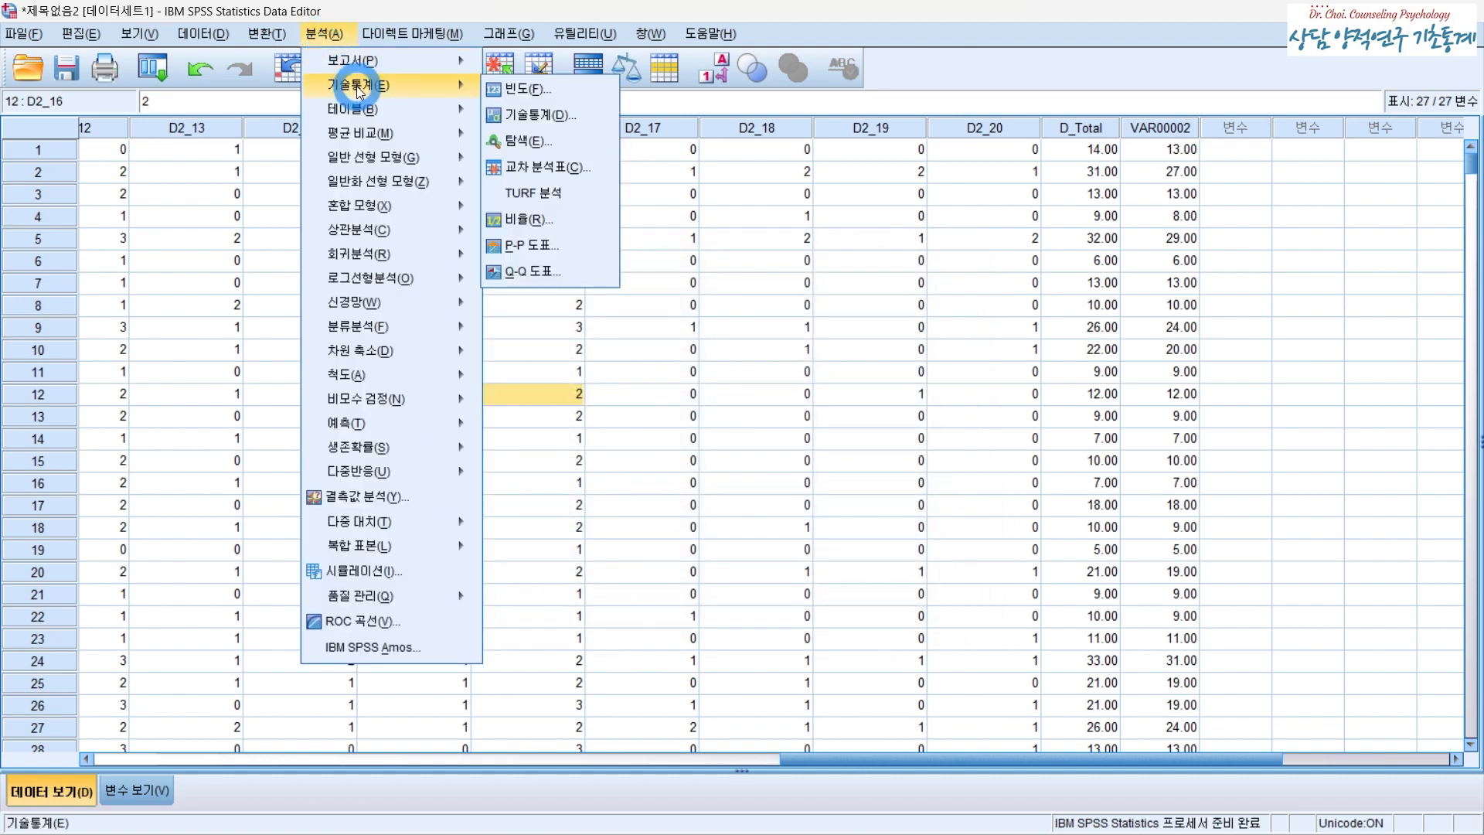
{"action": "left_click", "coordinate": [530, 91]}
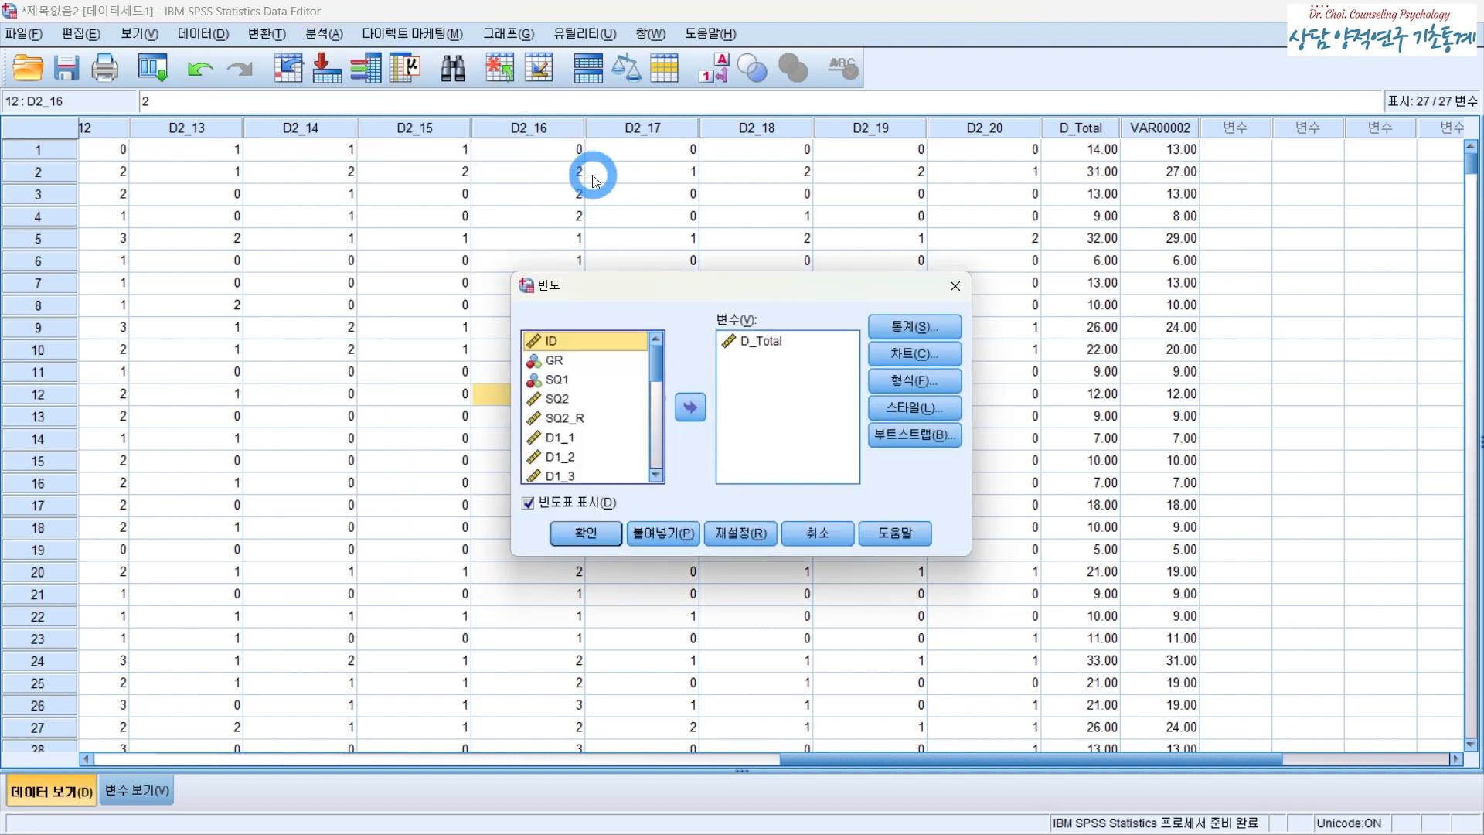
{"action": "left_click", "coordinate": [756, 347]}
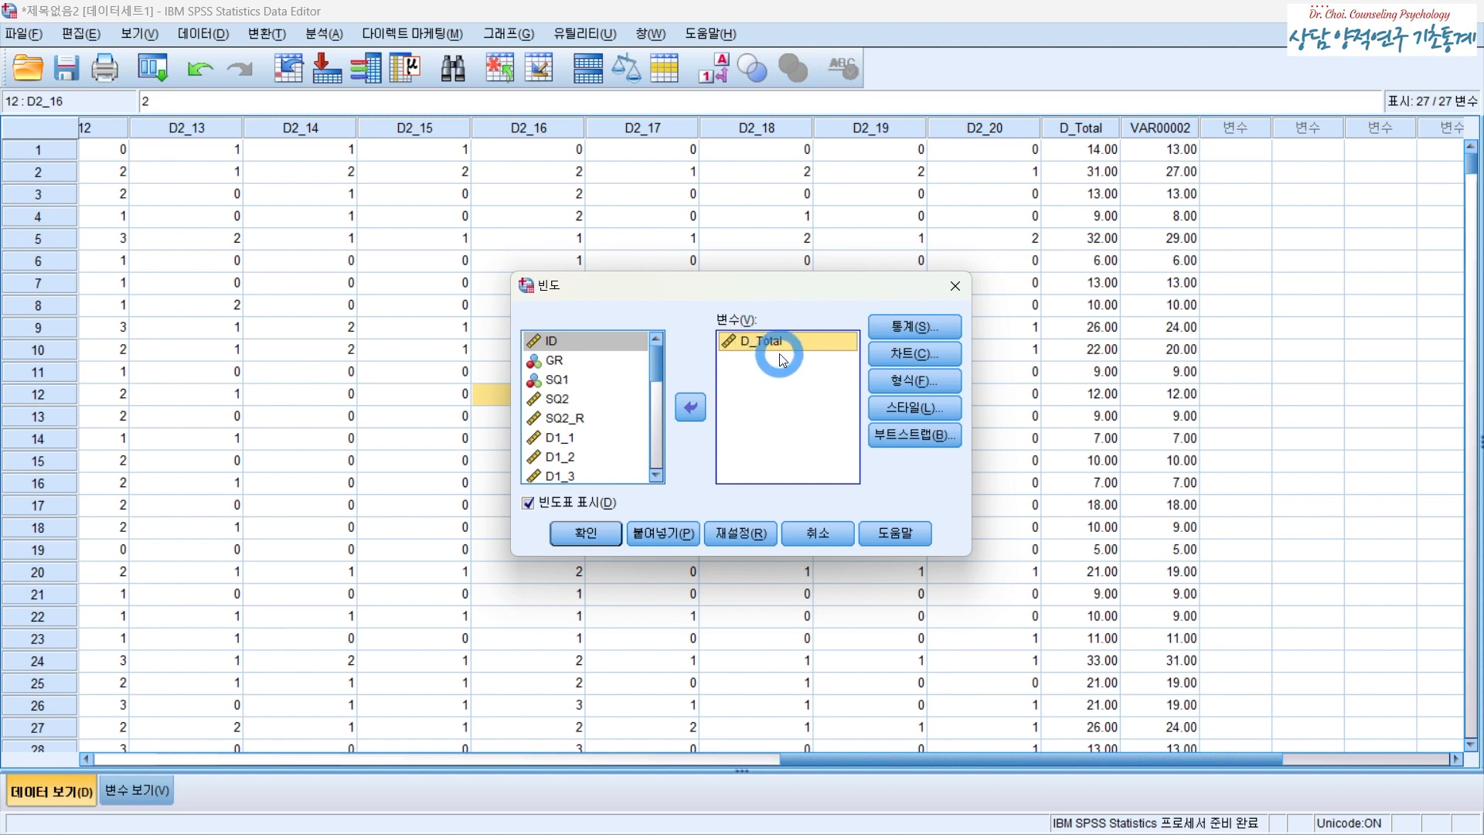
{"action": "left_click", "coordinate": [910, 359]}
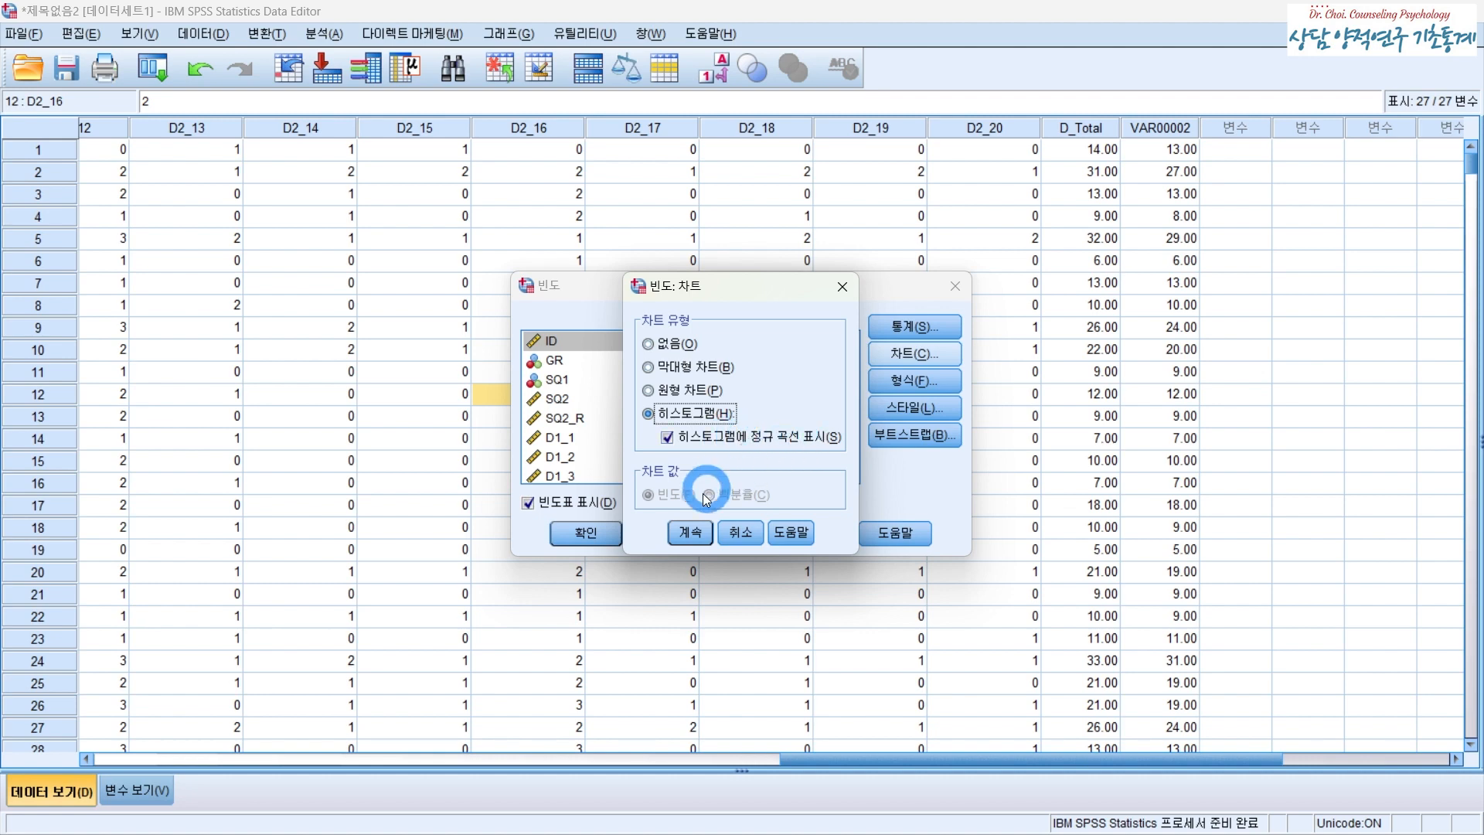
{"action": "left_click", "coordinate": [690, 533]}
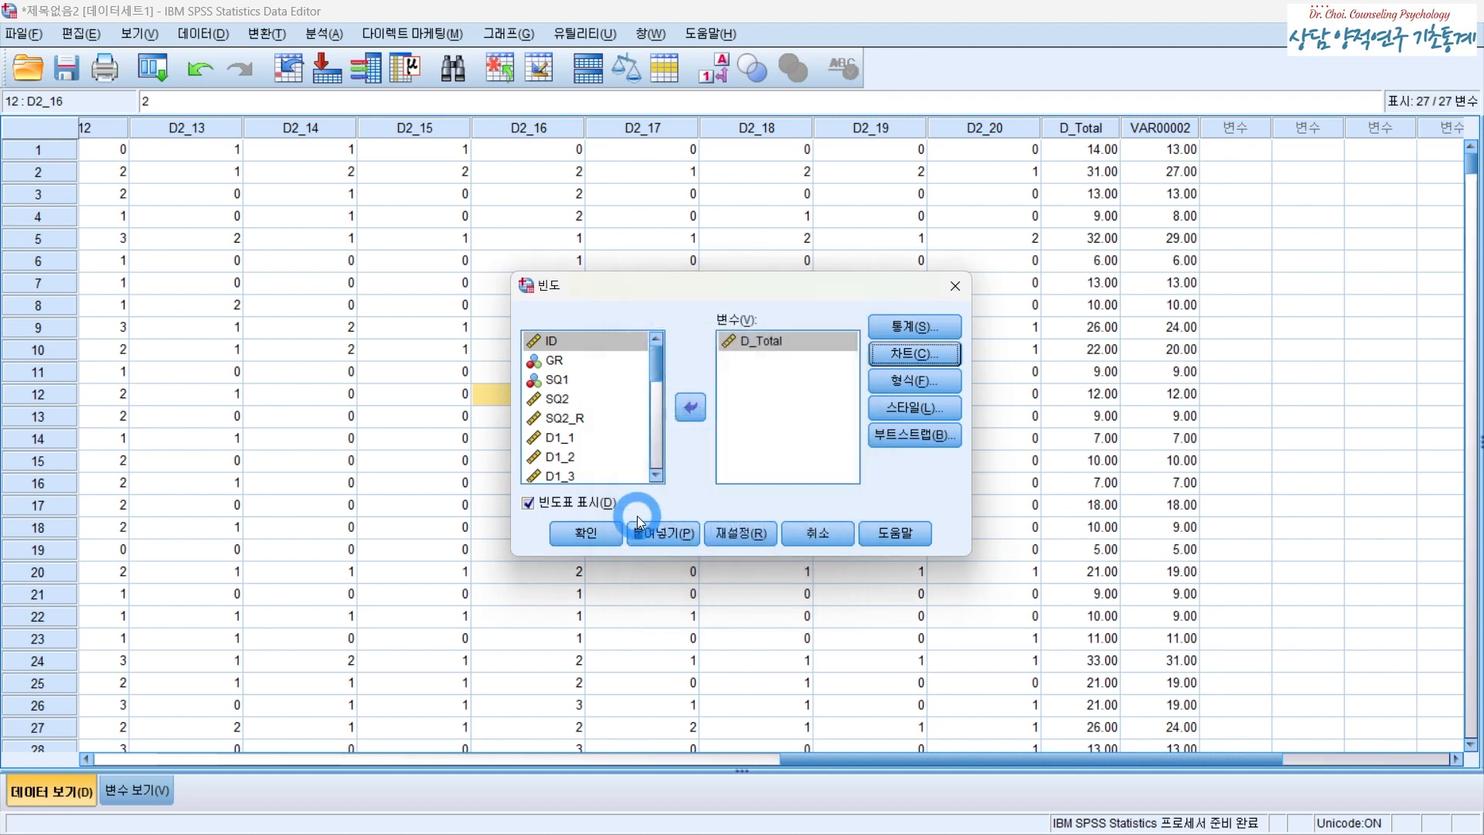
{"action": "left_click", "coordinate": [585, 533]}
{"action": "scroll", "coordinate": [637, 568], "scroll_direction": "down", "scroll_amount": 15}
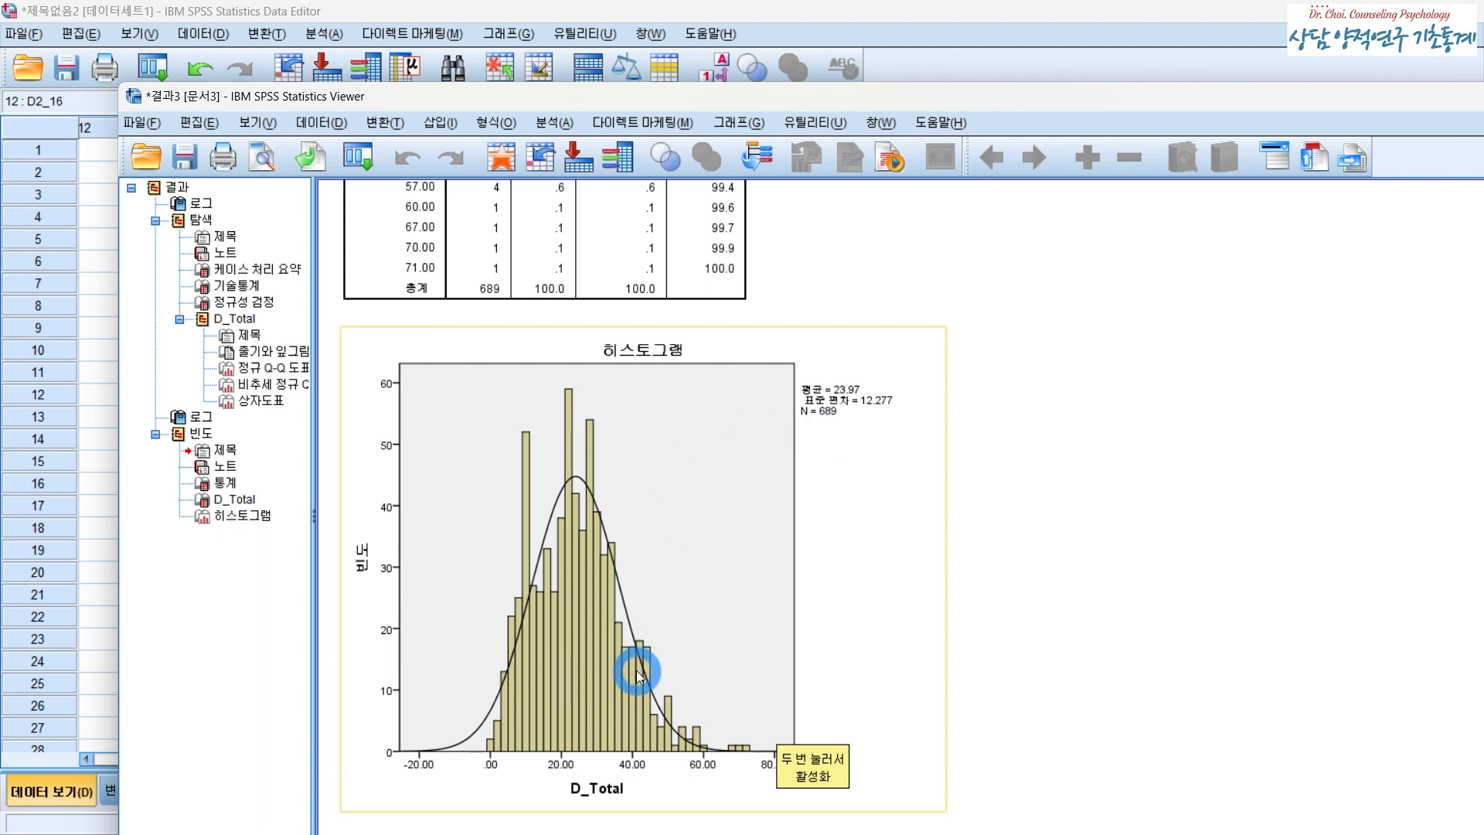
{"action": "left_click", "coordinate": [954, 37]}
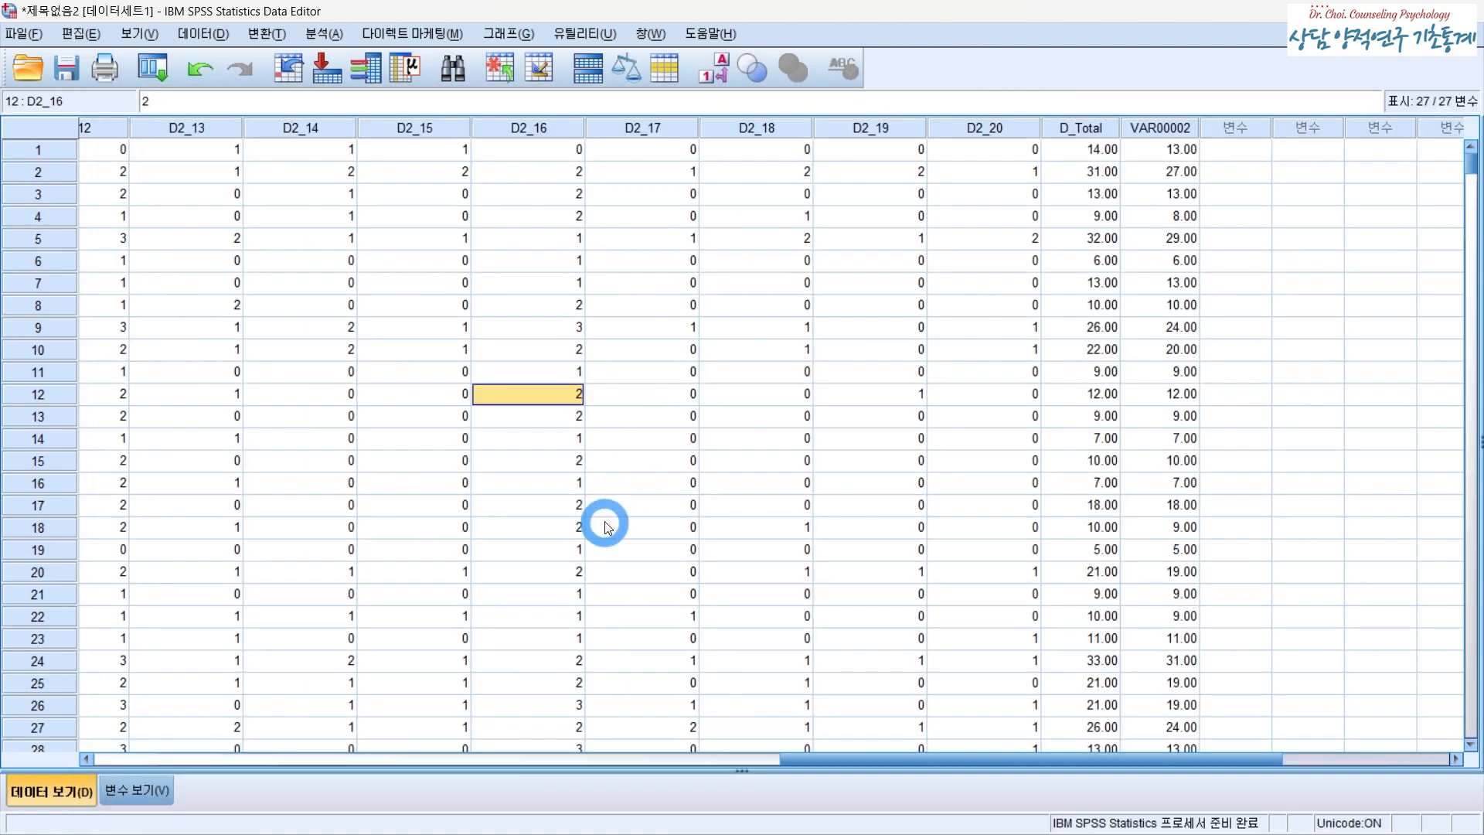